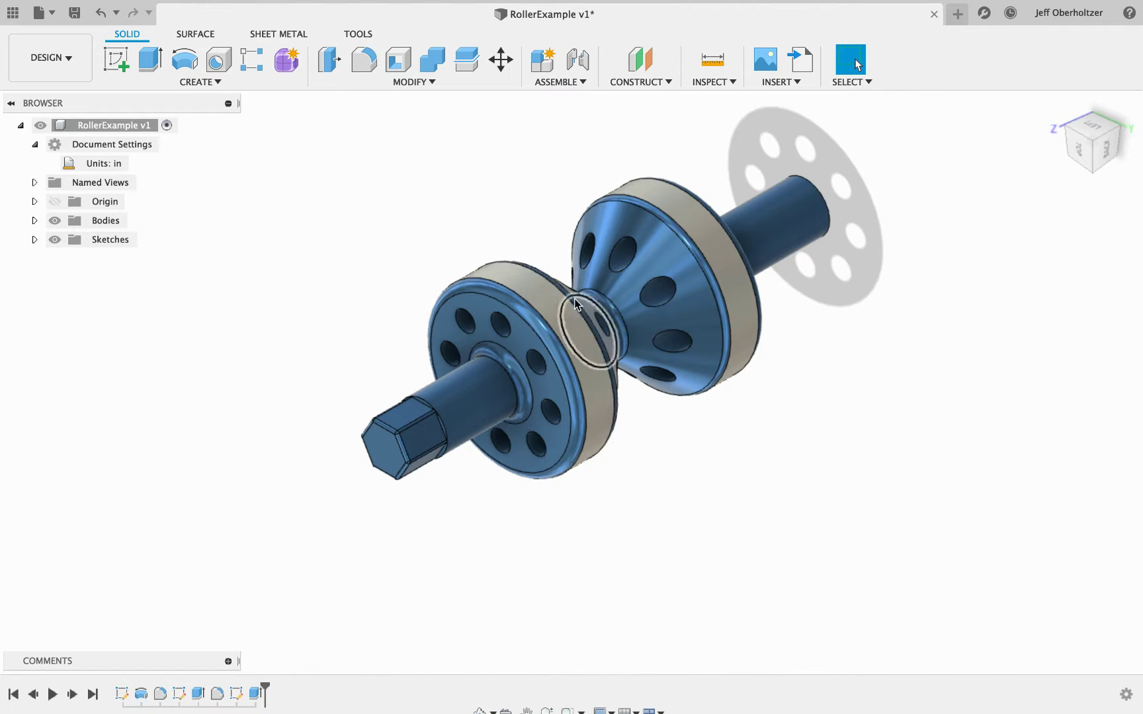
- Start inserting a McMaster-Carr component and browse the catalogue's Screws & Bolts category
{"action": "left_click", "coordinate": [799, 80]}
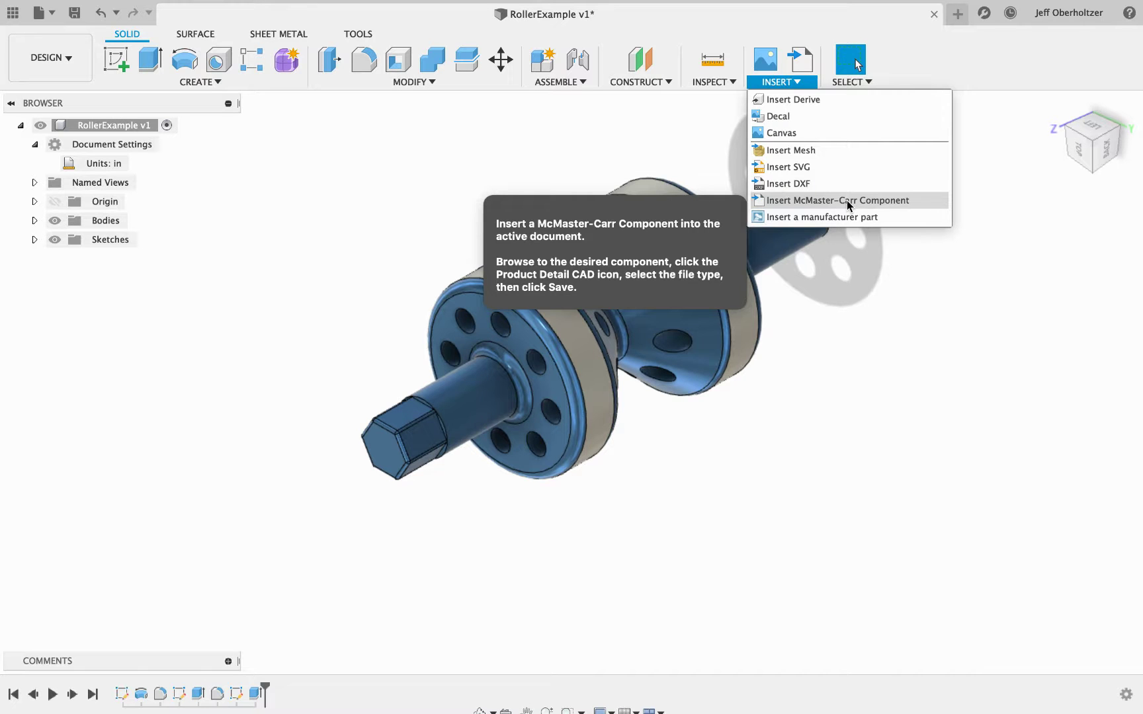
{"action": "left_click", "coordinate": [846, 200]}
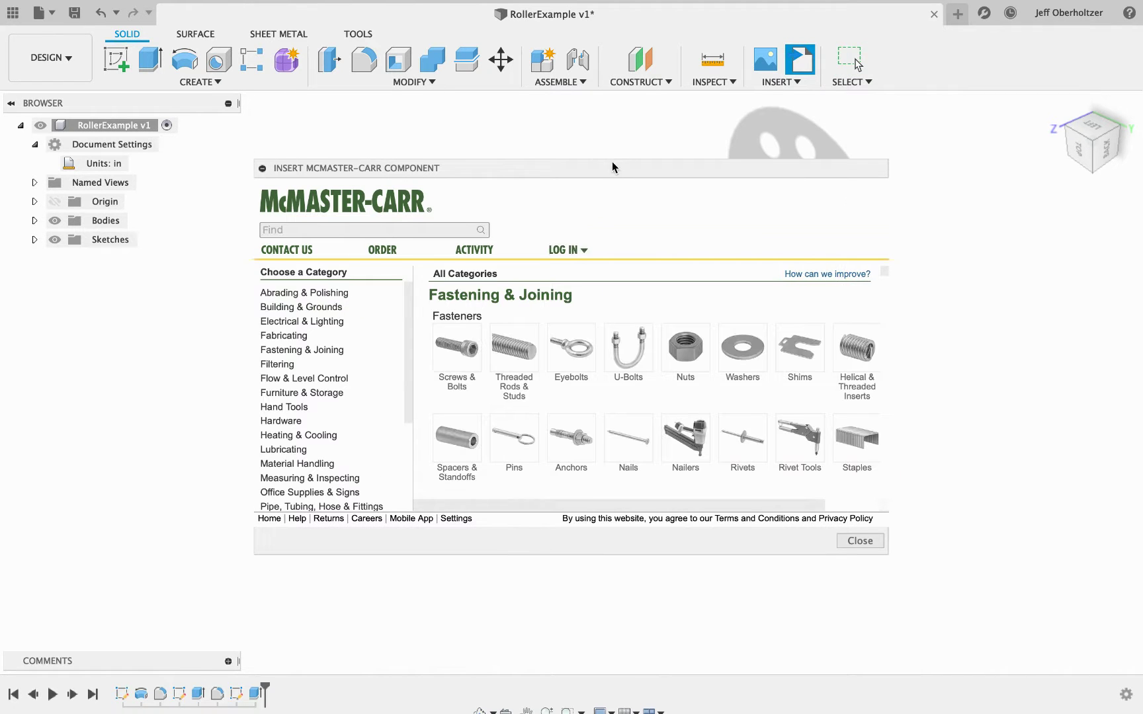
{"action": "left_click_drag", "start_coordinate": [612, 165], "coordinate": [613, 143]}
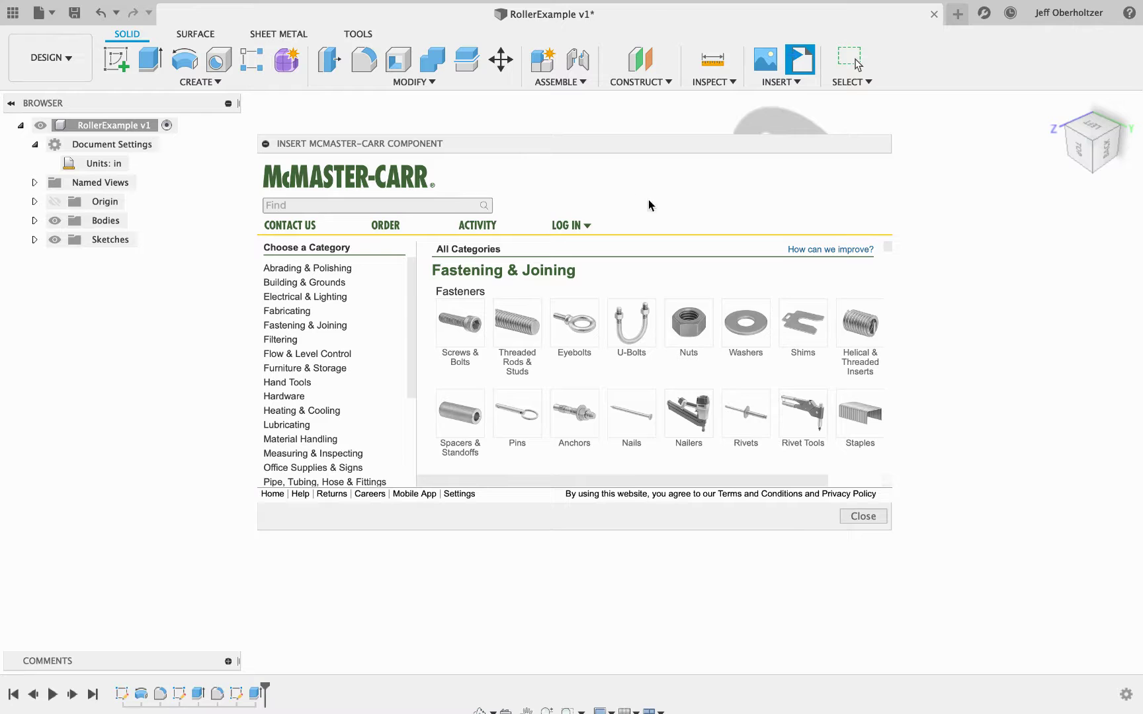
{"action": "left_click", "coordinate": [463, 327]}
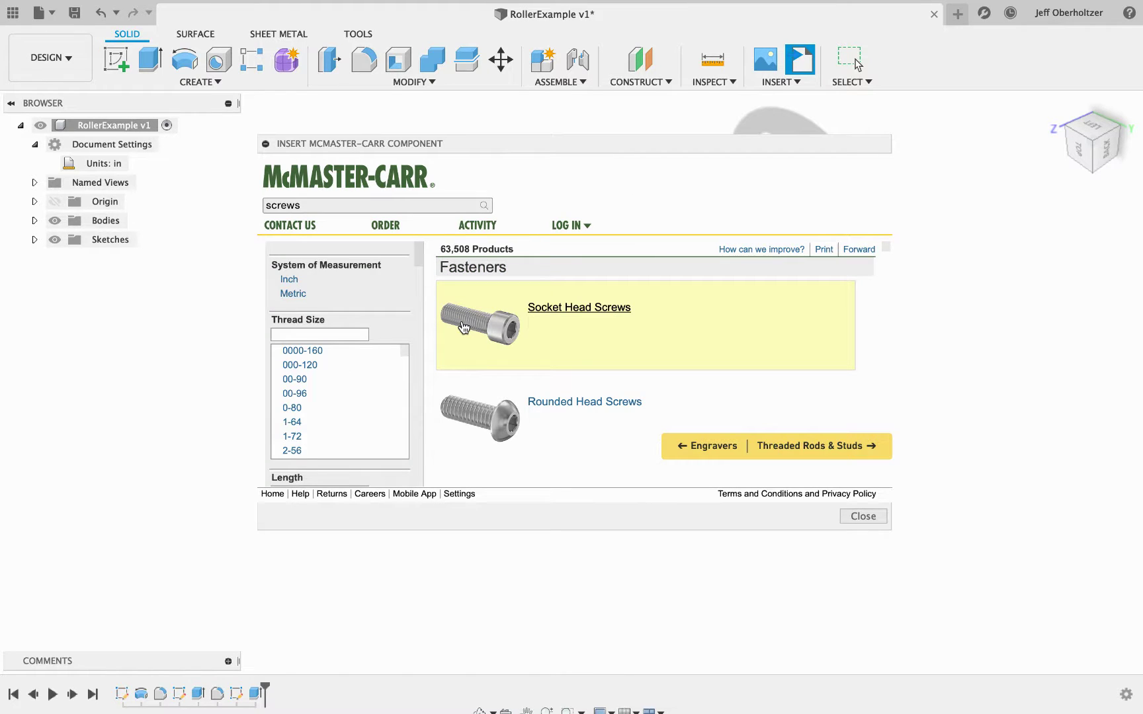
- Narrow the catalogue to standard Socket Head Screws of the Alloy Steel Socket Head Screws type
{"action": "left_click", "coordinate": [569, 307]}
{"action": "scroll", "coordinate": [627, 333], "scroll_direction": "down", "scroll_amount": 1}
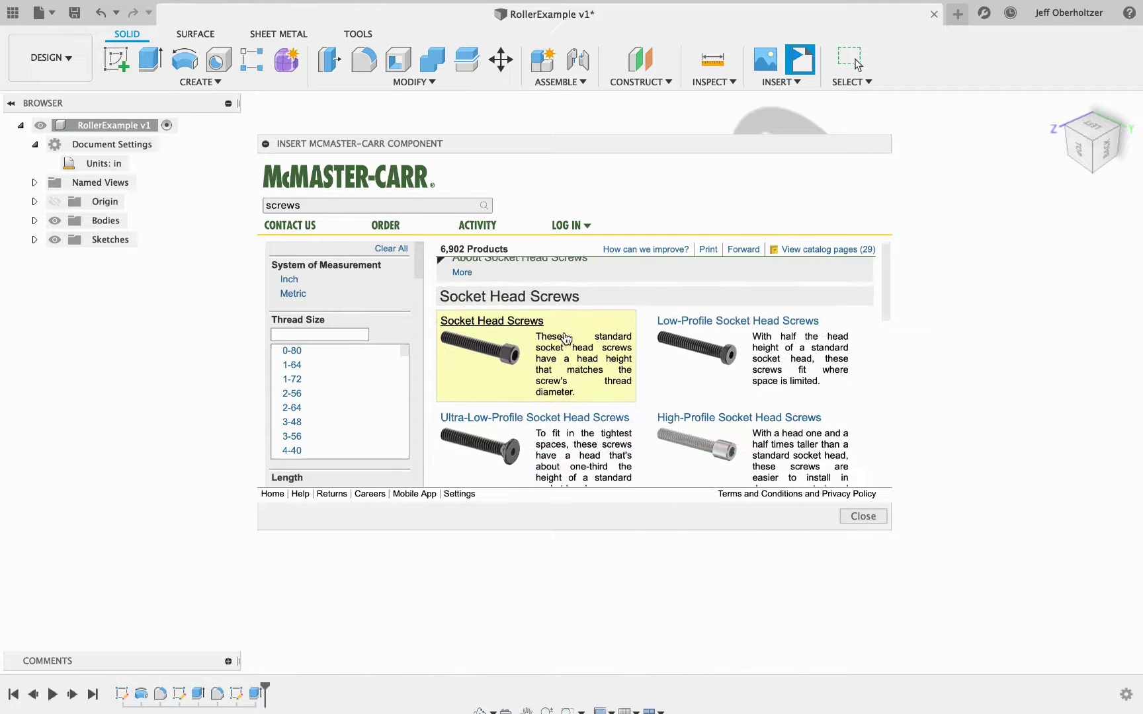
{"action": "left_click", "coordinate": [498, 315]}
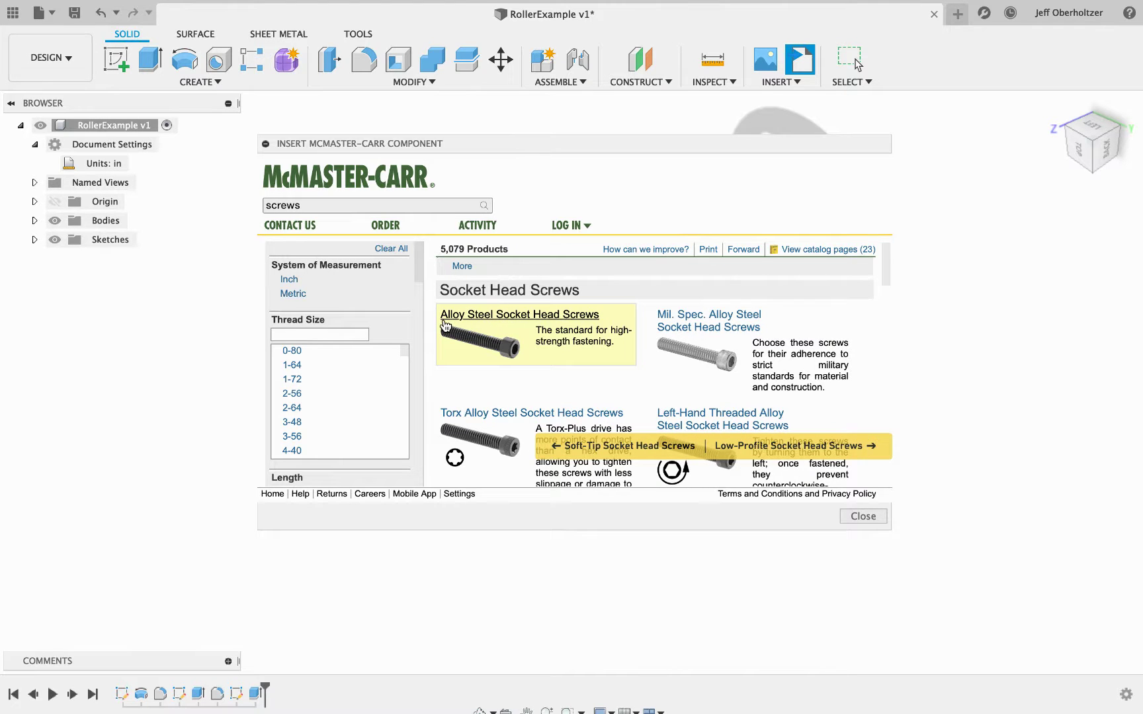
{"action": "left_click", "coordinate": [561, 318]}
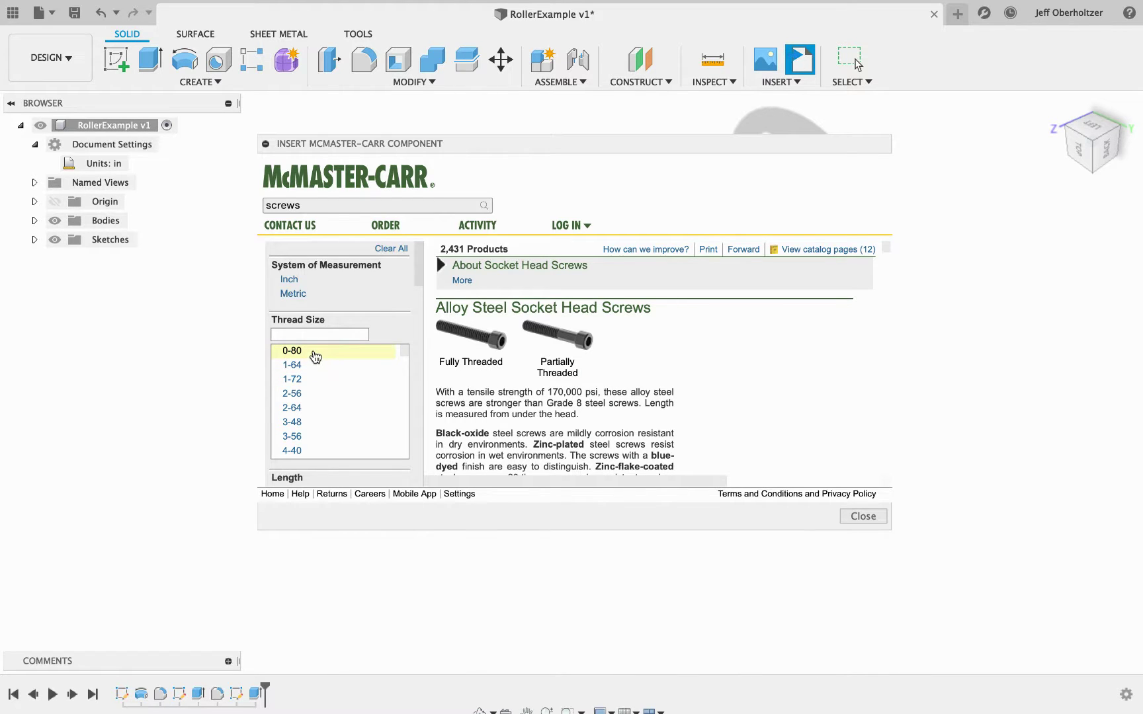
- Filter the alloy steel socket head screws to a 1/4"-20 thread size and a 1" length
{"action": "scroll", "coordinate": [318, 379], "scroll_direction": "down", "scroll_amount": 5}
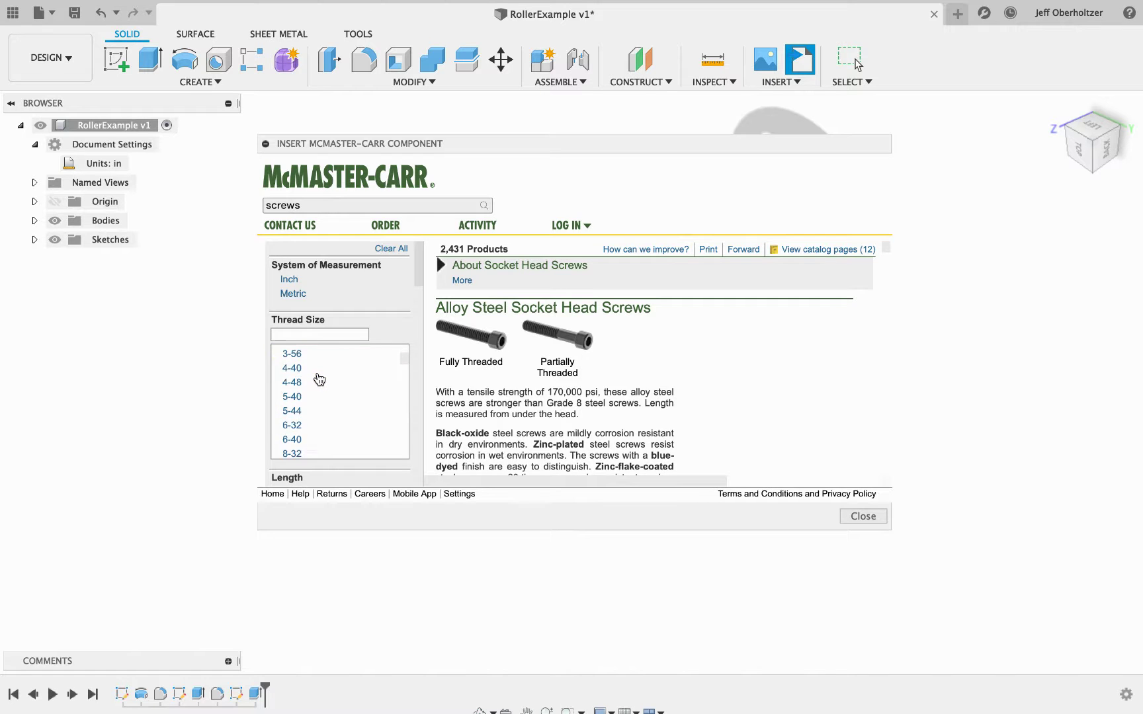
{"action": "scroll", "coordinate": [319, 378], "scroll_direction": "down", "scroll_amount": 4}
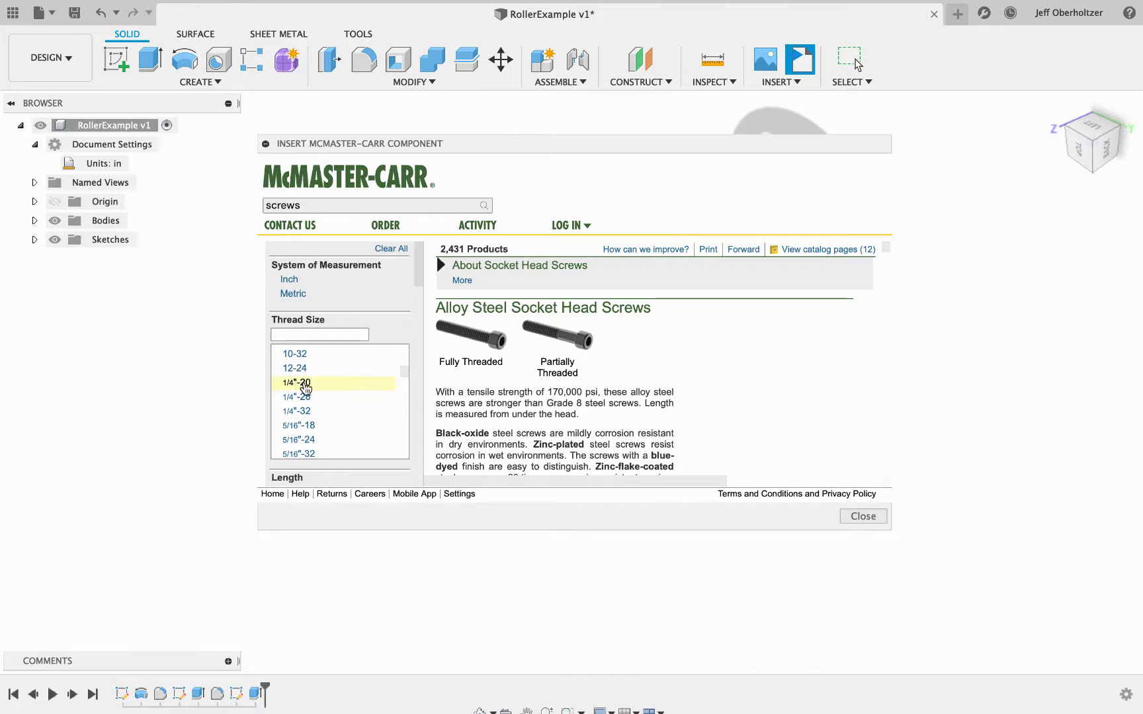
{"action": "left_click", "coordinate": [302, 383]}
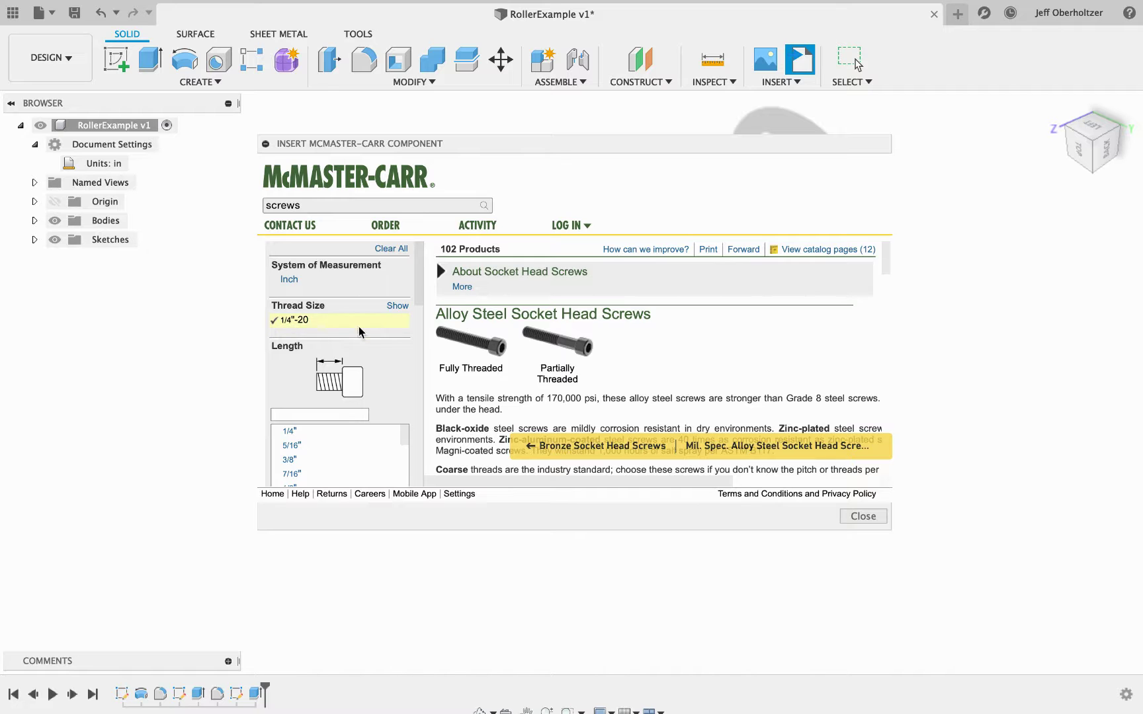
{"action": "scroll", "coordinate": [361, 338], "scroll_direction": "down", "scroll_amount": 2}
{"action": "scroll", "coordinate": [362, 338], "scroll_direction": "down", "scroll_amount": 2}
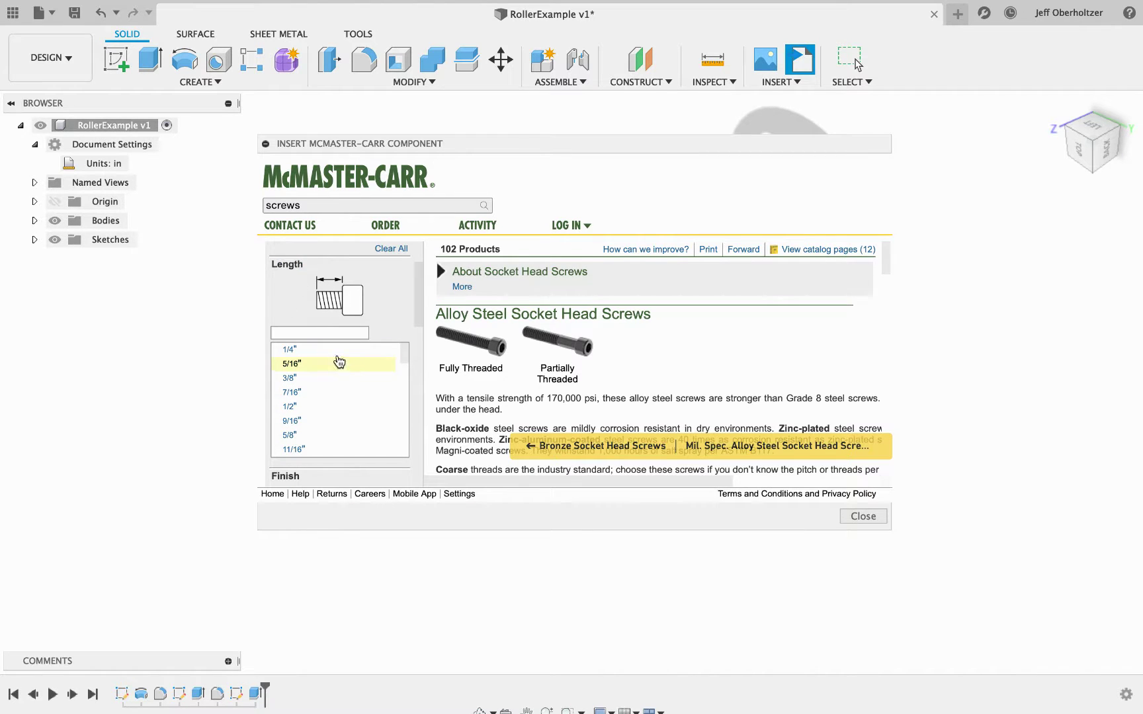
{"action": "scroll", "coordinate": [345, 366], "scroll_direction": "down", "scroll_amount": 2}
{"action": "scroll", "coordinate": [344, 367], "scroll_direction": "down", "scroll_amount": 1}
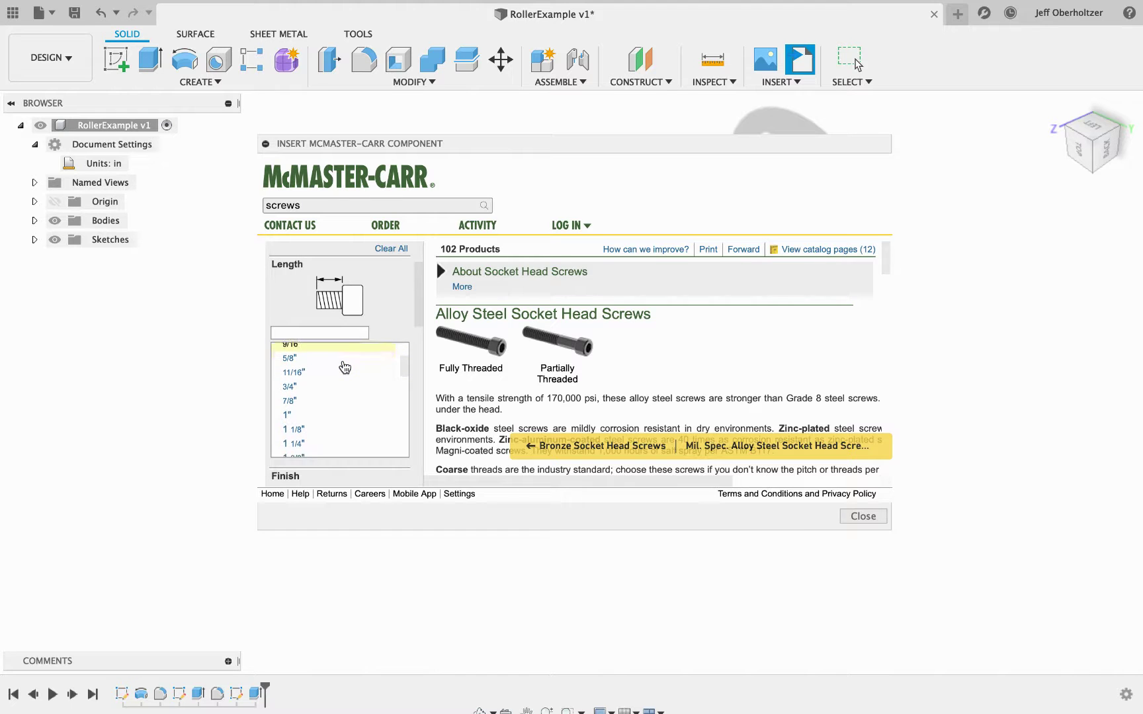
{"action": "left_click", "coordinate": [288, 417]}
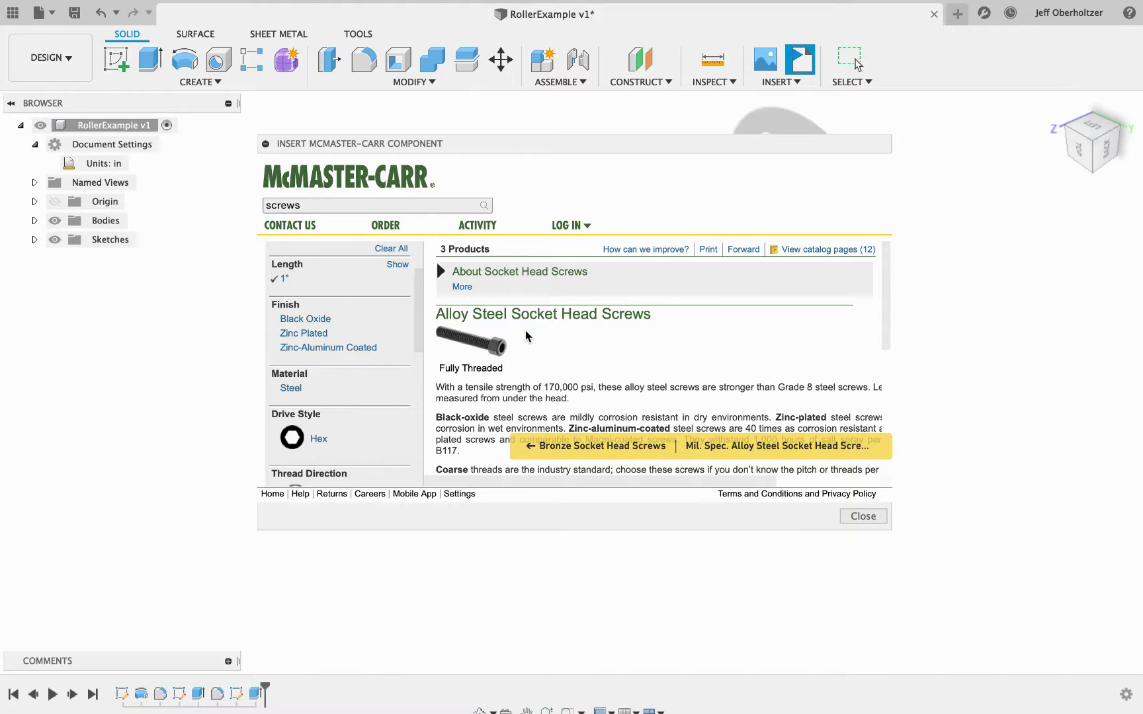
- Choose the fully threaded black-oxide alloy steel screw 91251A542 and open its product detail page
{"action": "scroll", "coordinate": [536, 338], "scroll_direction": "down", "scroll_amount": 1}
{"action": "scroll", "coordinate": [536, 334], "scroll_direction": "down", "scroll_amount": 4}
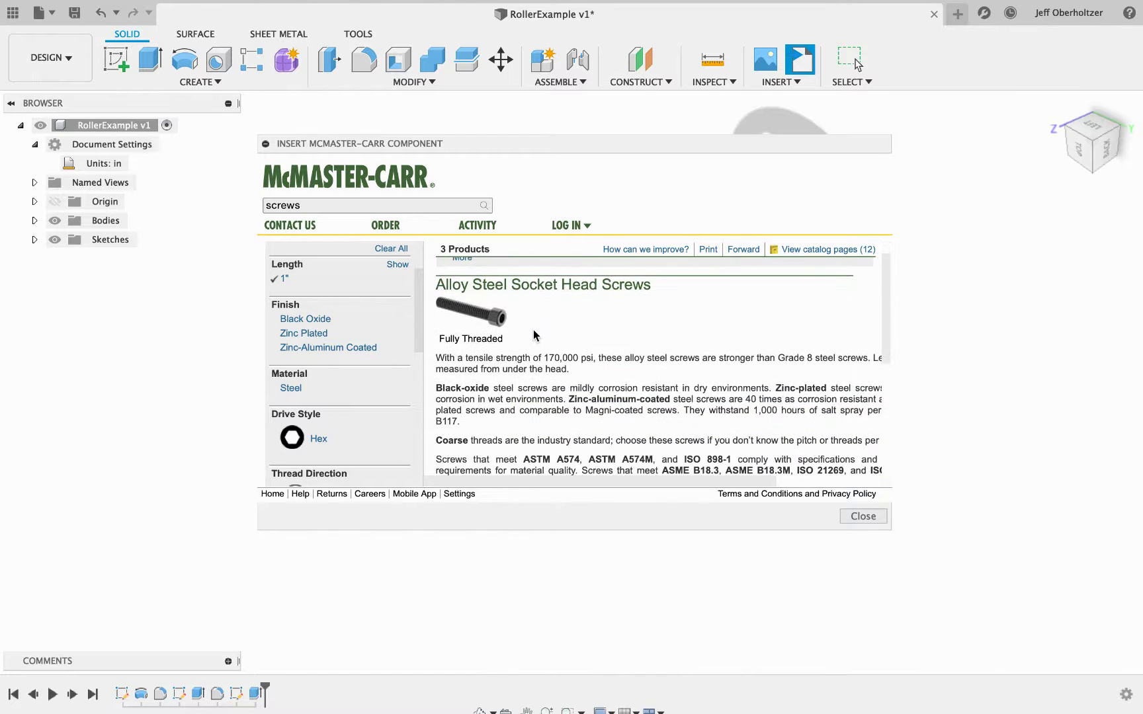
{"action": "scroll", "coordinate": [533, 330], "scroll_direction": "down", "scroll_amount": 8}
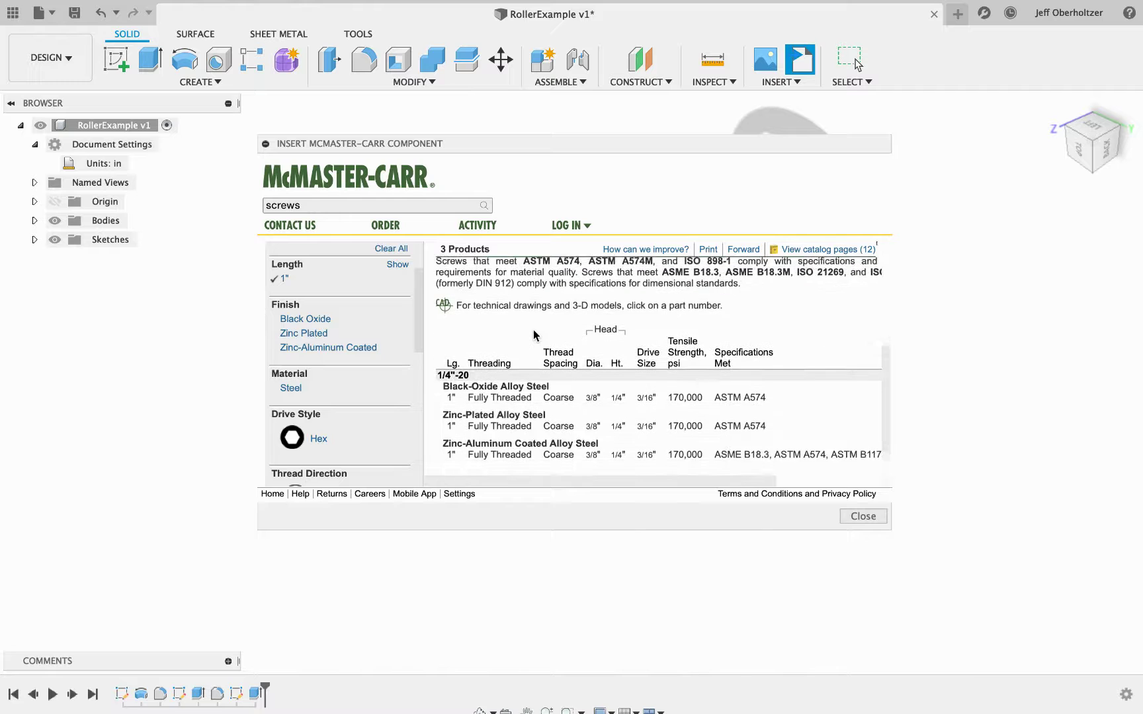
{"action": "scroll", "coordinate": [535, 335], "scroll_direction": "down", "scroll_amount": 1}
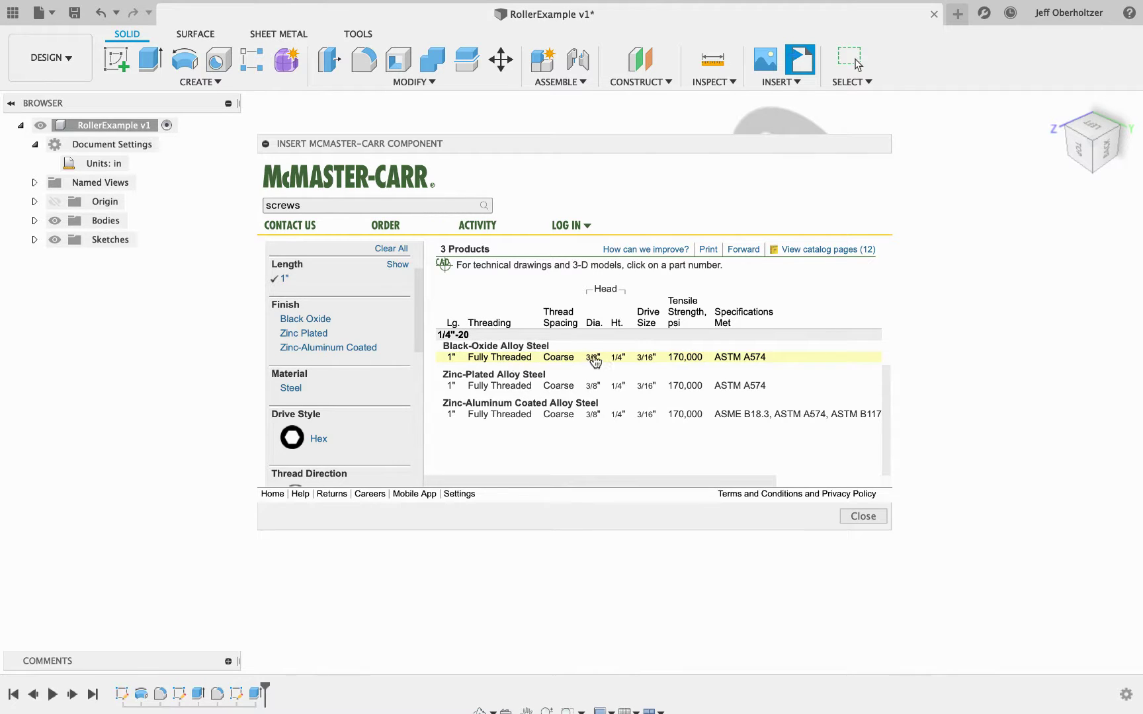
{"action": "left_click", "coordinate": [474, 358]}
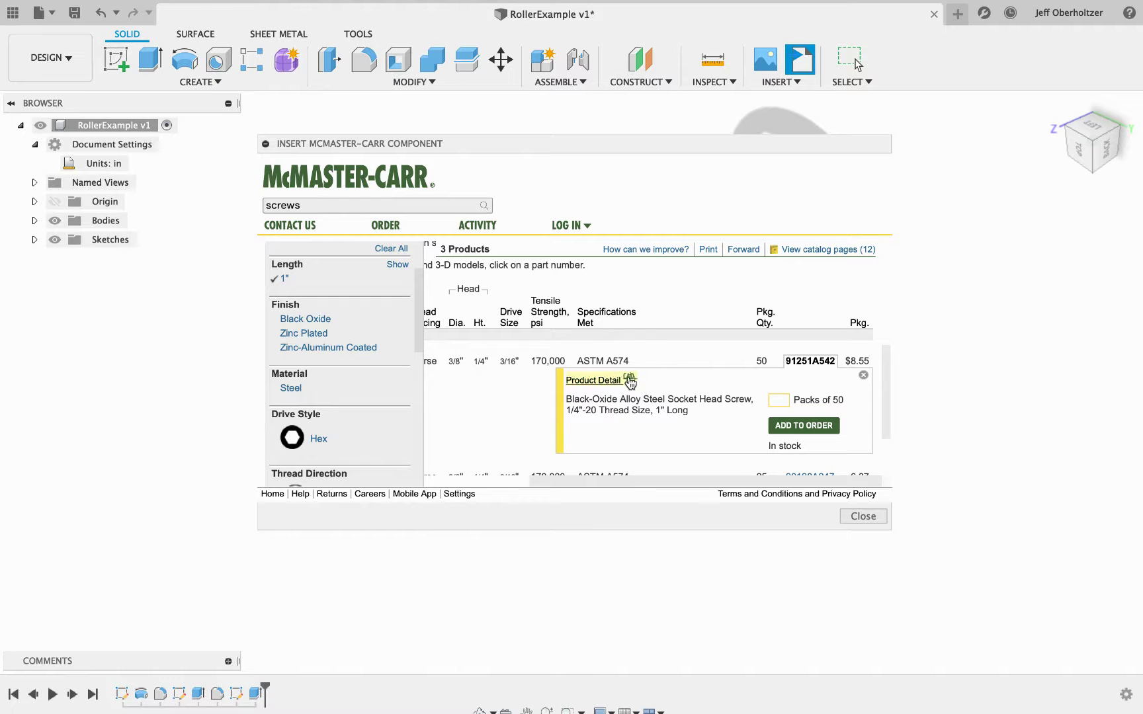
{"action": "left_click", "coordinate": [592, 384]}
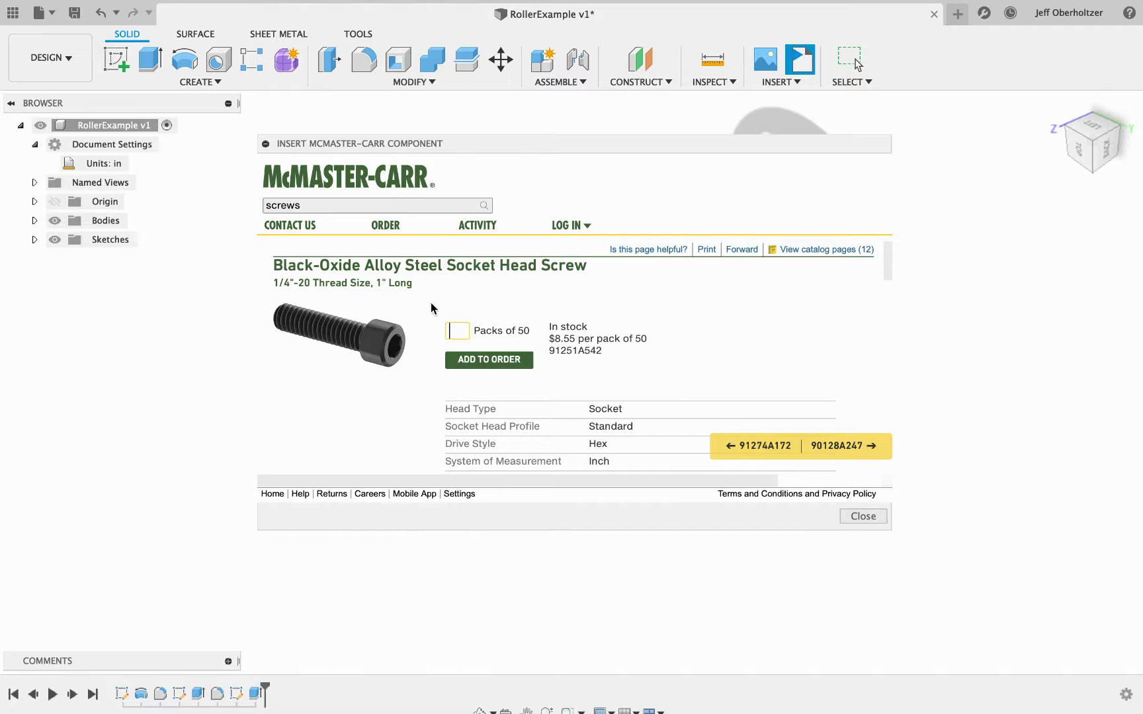
- Insert the 91251A542 screw into the design as a 3-D STEP model
{"action": "scroll", "coordinate": [565, 305], "scroll_direction": "down", "scroll_amount": 1}
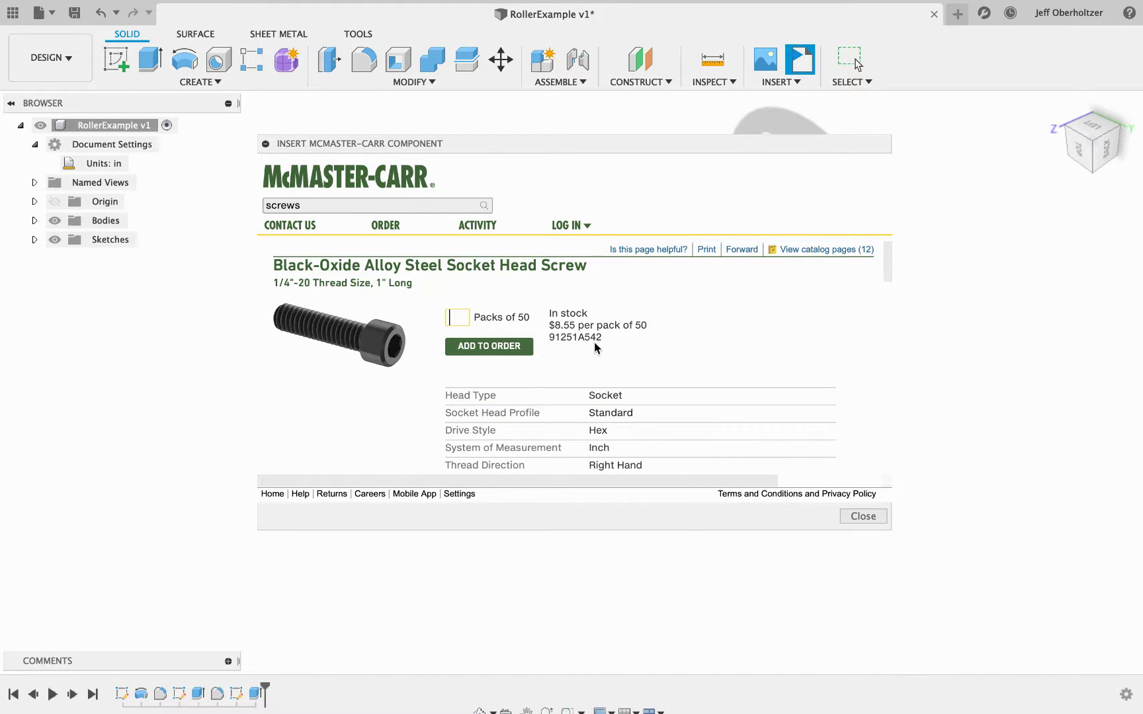
{"action": "scroll", "coordinate": [643, 334], "scroll_direction": "down", "scroll_amount": 10}
{"action": "scroll", "coordinate": [646, 350], "scroll_direction": "down", "scroll_amount": 5}
{"action": "scroll", "coordinate": [645, 350], "scroll_direction": "down", "scroll_amount": 7}
{"action": "scroll", "coordinate": [645, 348], "scroll_direction": "down", "scroll_amount": 5}
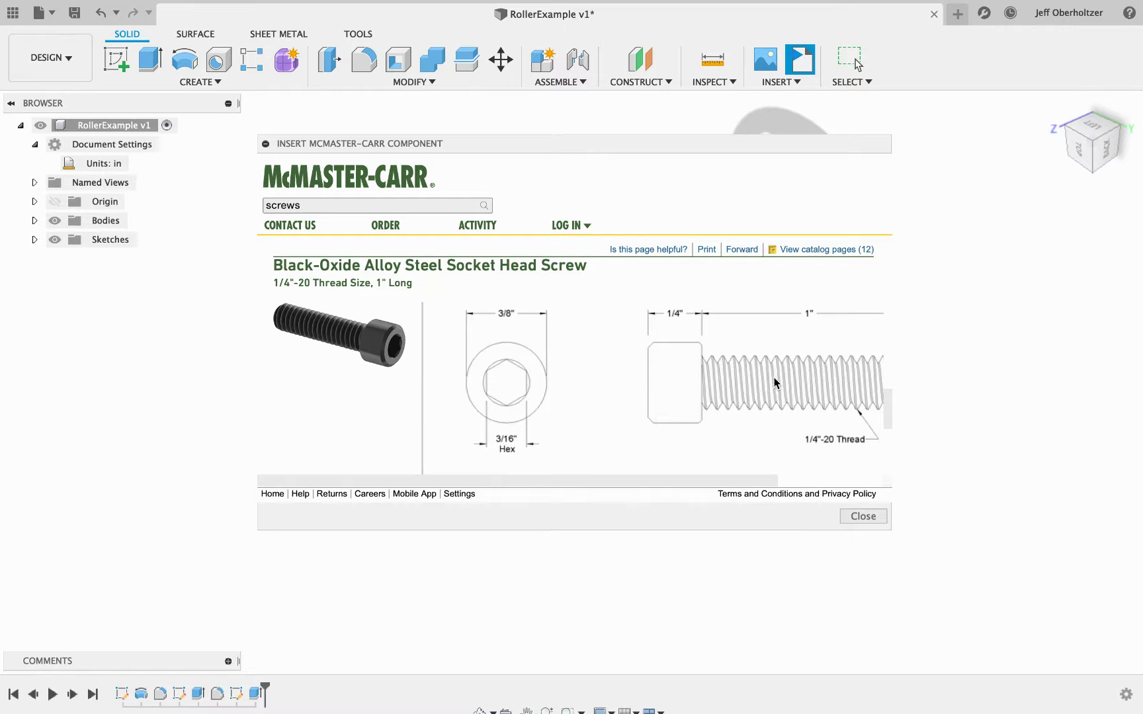
{"action": "scroll", "coordinate": [653, 374], "scroll_direction": "down", "scroll_amount": 8}
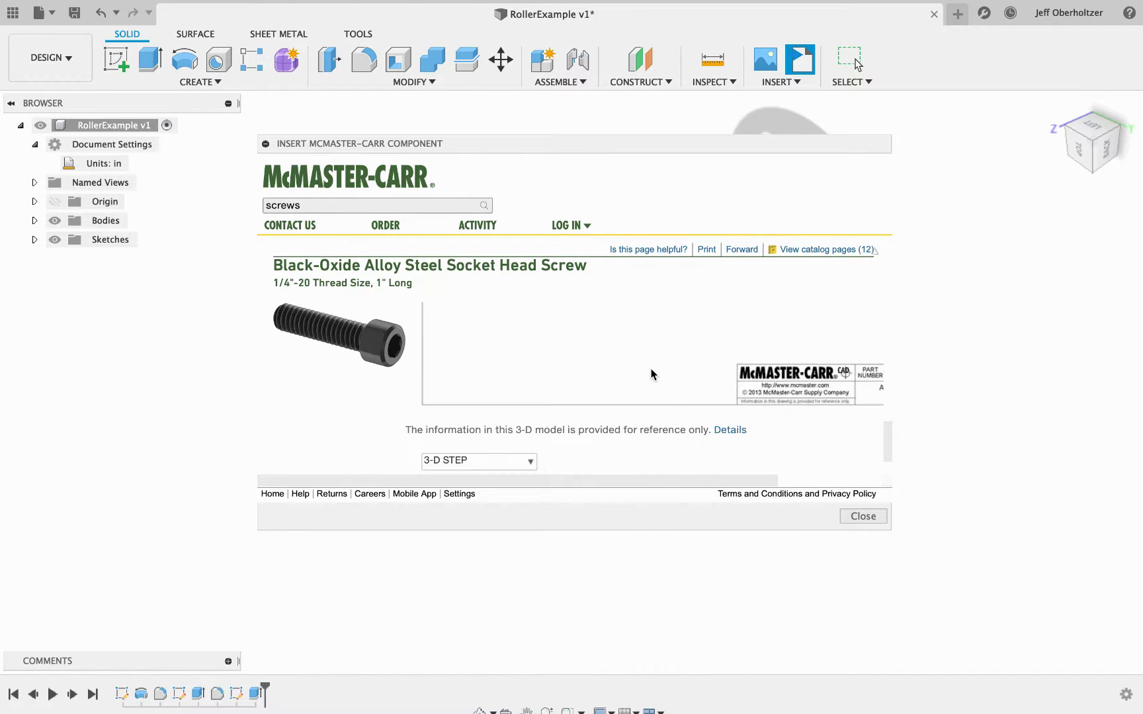
{"action": "scroll", "coordinate": [651, 374], "scroll_direction": "down", "scroll_amount": 3}
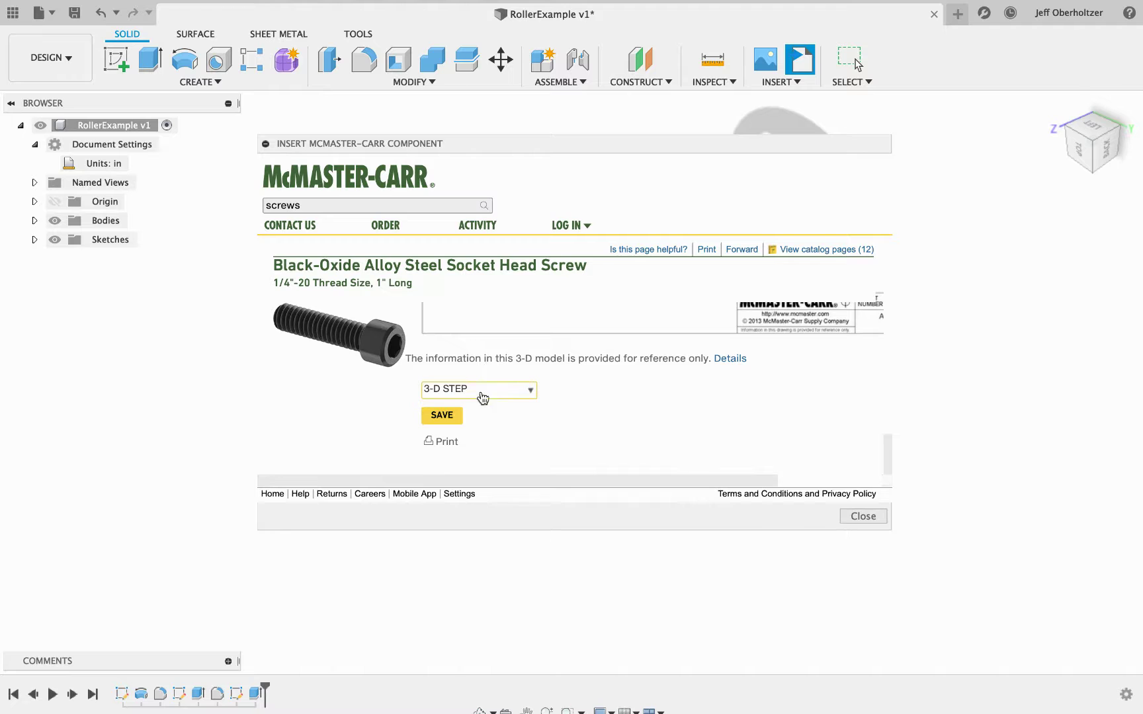
{"action": "left_click", "coordinate": [532, 389]}
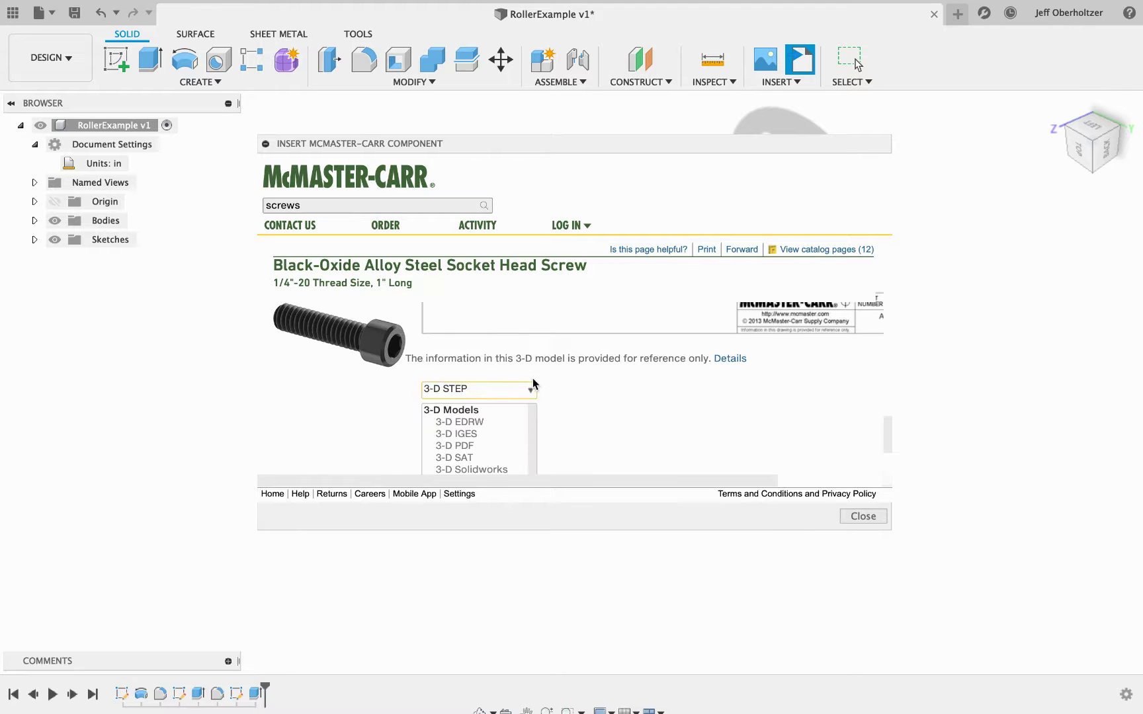
{"action": "scroll", "coordinate": [490, 436], "scroll_direction": "down", "scroll_amount": 1}
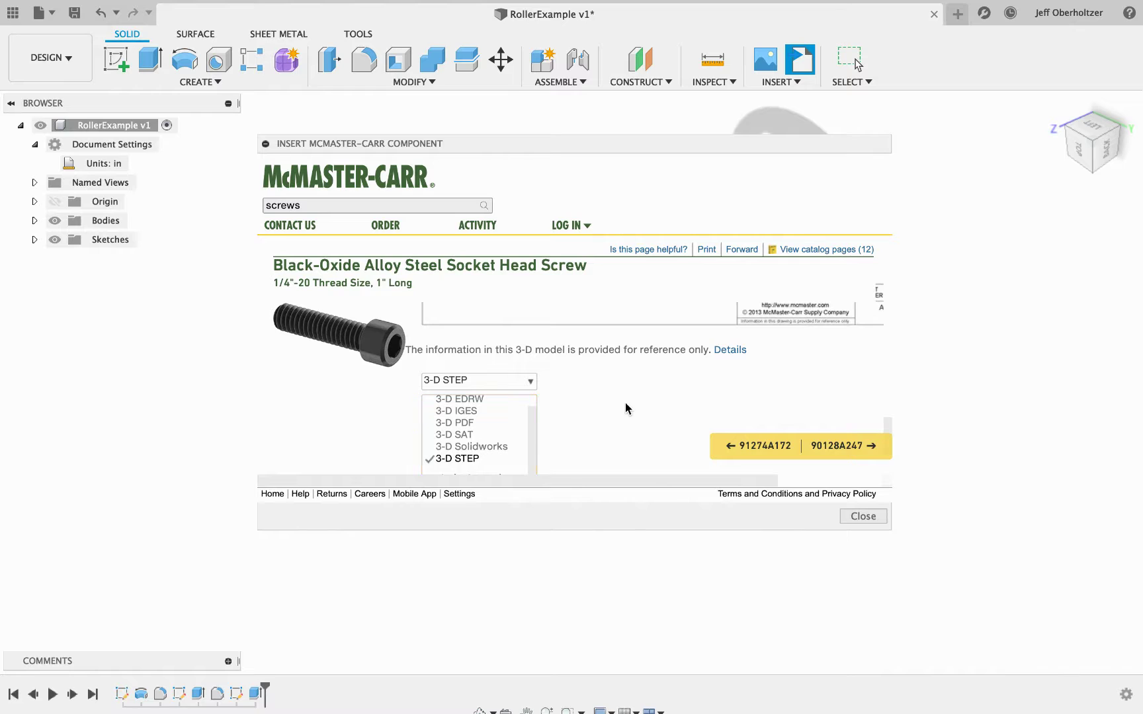
{"action": "left_click", "coordinate": [466, 459]}
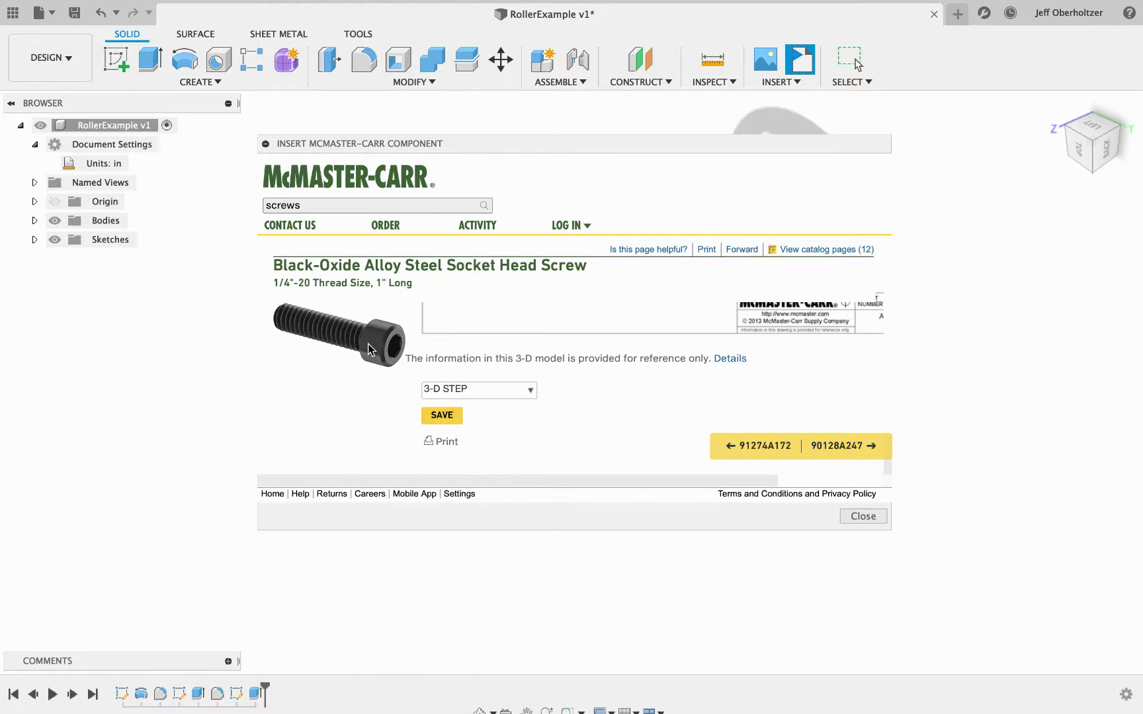
{"action": "left_click", "coordinate": [442, 415]}
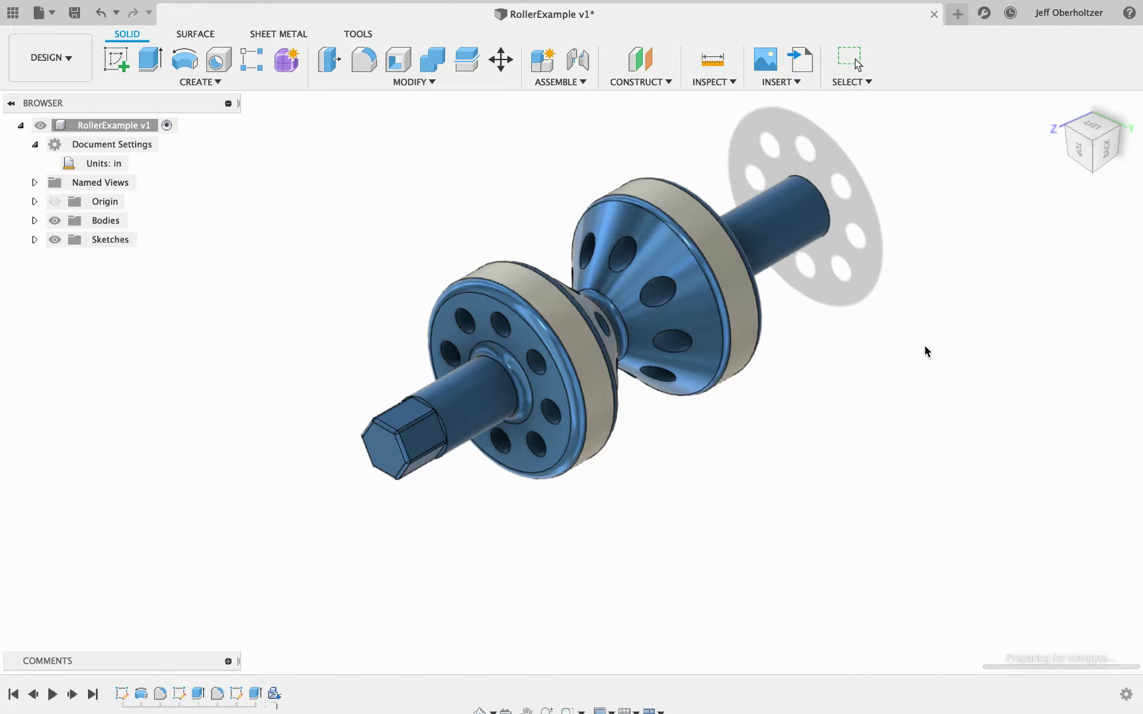
- Move the inserted screw about -1.43 in along Y, away from the roller shaft
{"action": "scroll", "coordinate": [635, 463], "scroll_direction": "up", "scroll_amount": 5}
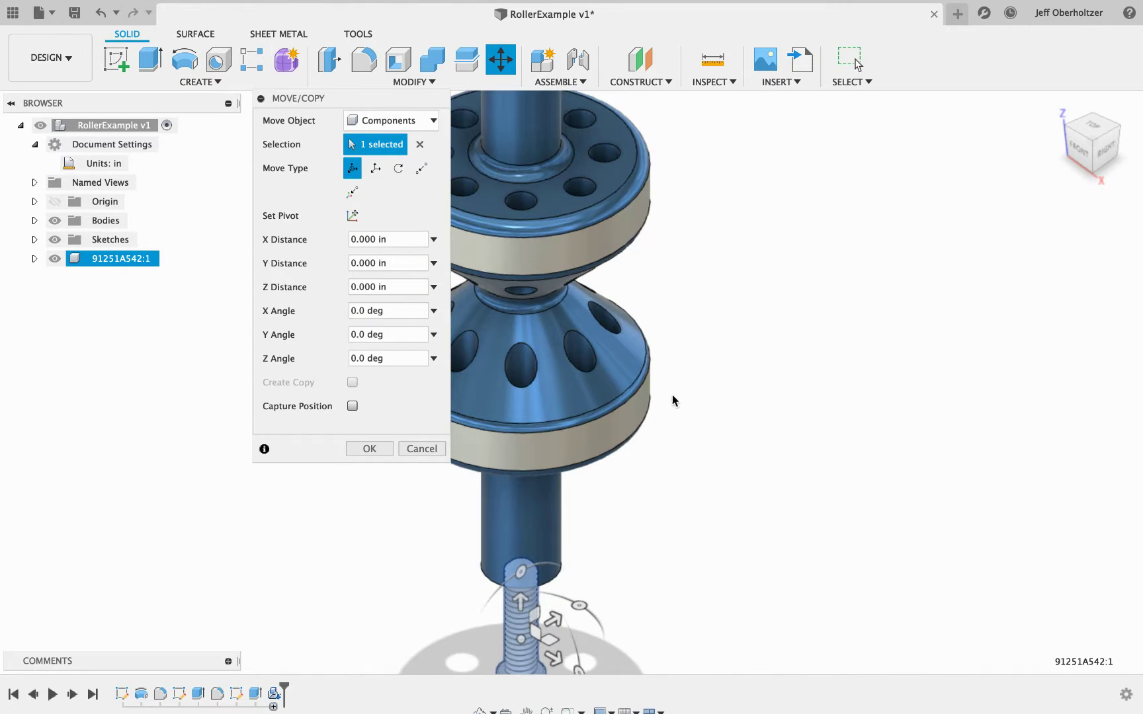
{"action": "scroll", "coordinate": [681, 406], "scroll_direction": "down", "scroll_amount": 5}
{"action": "scroll", "coordinate": [593, 497], "scroll_direction": "up", "scroll_amount": 6}
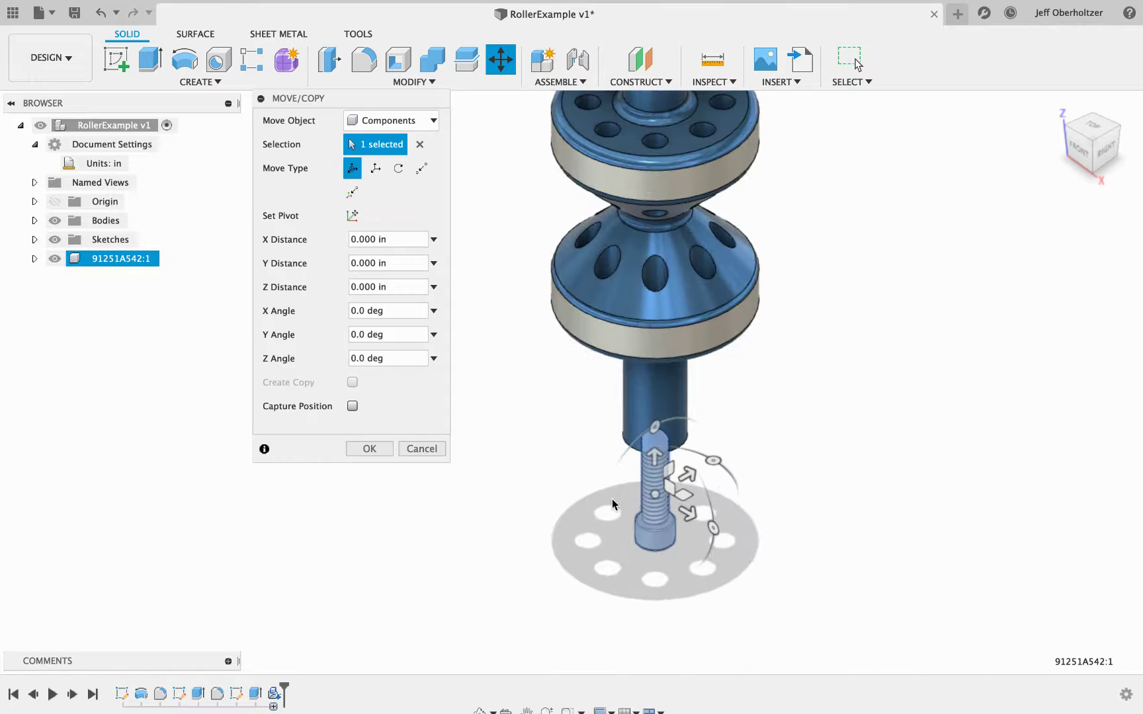
{"action": "left_click_drag", "start_coordinate": [688, 471], "coordinate": [590, 513]}
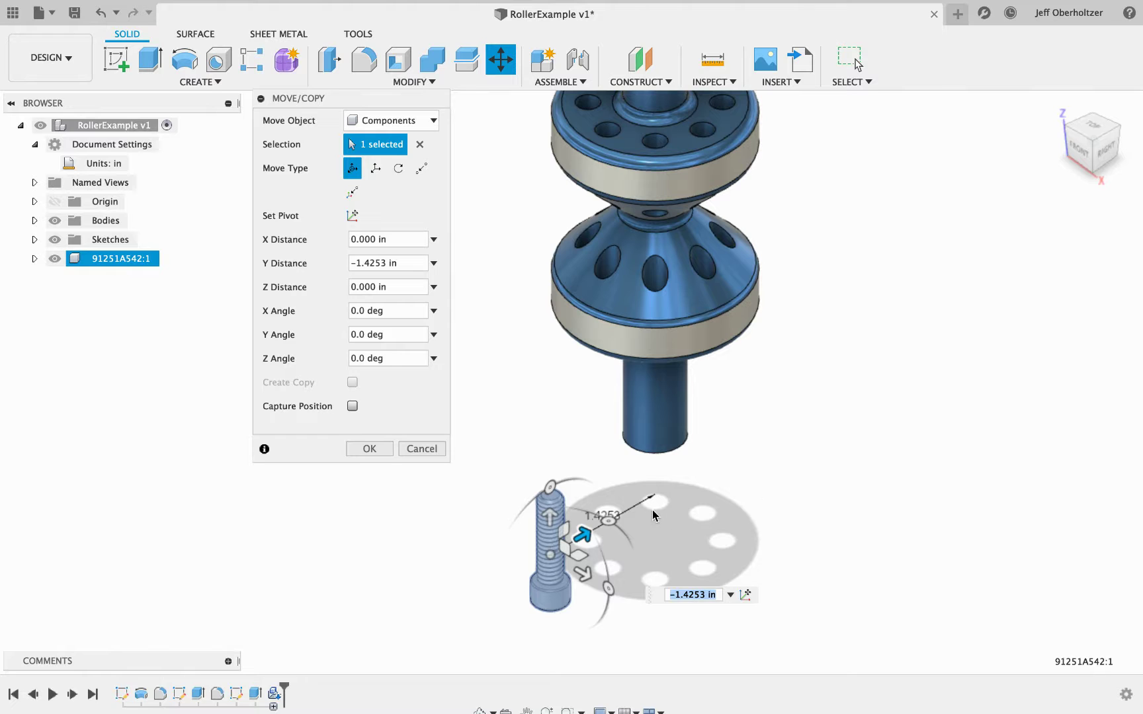
{"action": "left_click", "coordinate": [369, 448]}
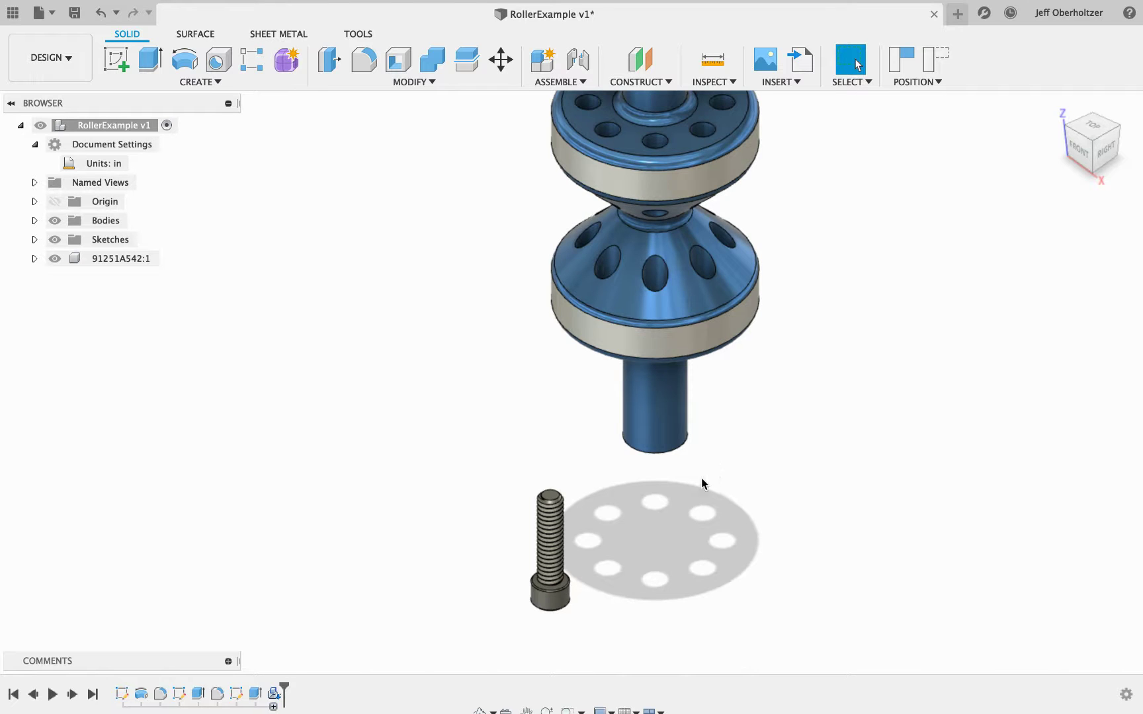
- Shift the screw freely a bit farther away from the roller
{"action": "scroll", "coordinate": [687, 480], "scroll_direction": "down", "scroll_amount": 5}
{"action": "scroll", "coordinate": [639, 571], "scroll_direction": "up", "scroll_amount": 5}
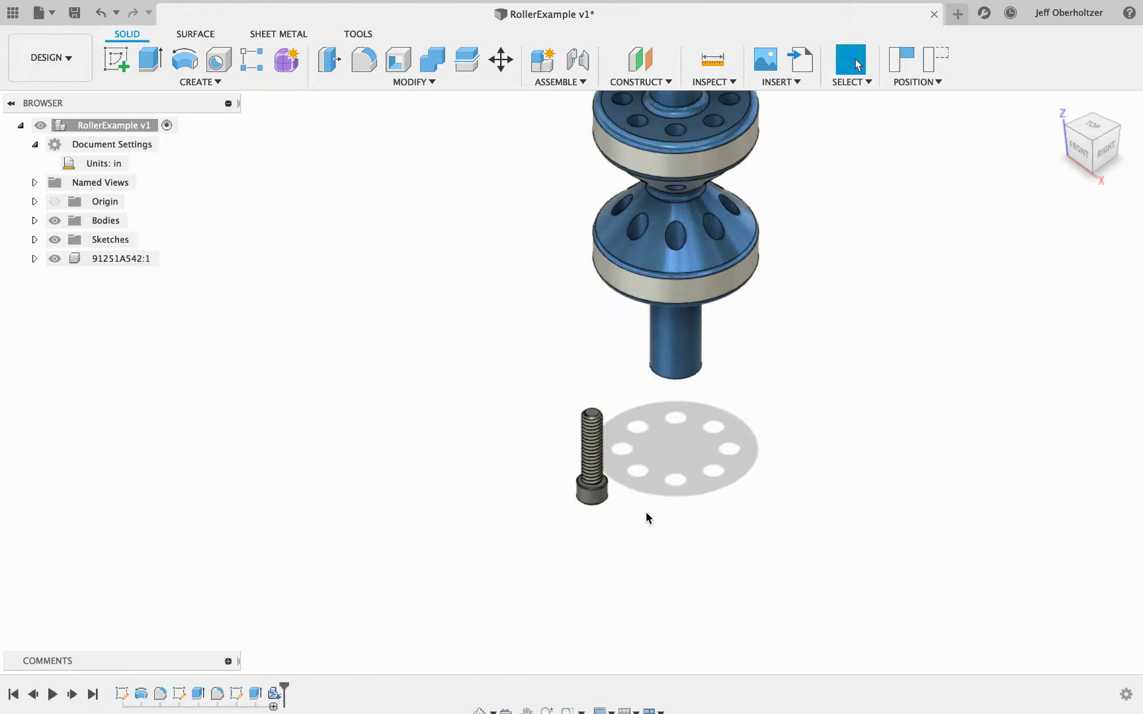
{"action": "scroll", "coordinate": [641, 493], "scroll_direction": "down", "scroll_amount": 3}
{"action": "left_click_drag", "start_coordinate": [606, 473], "coordinate": [565, 467]}
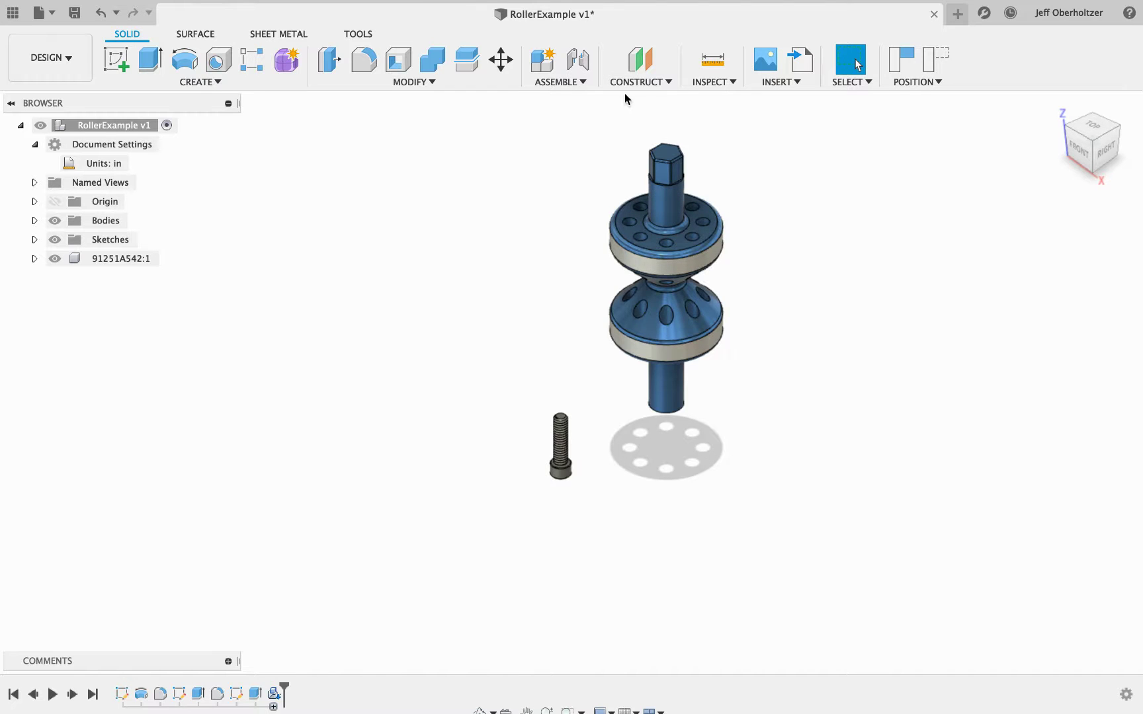
- Start a joint for the screw and capture its current moved position
{"action": "mouse_move", "coordinate": [607, 8]}
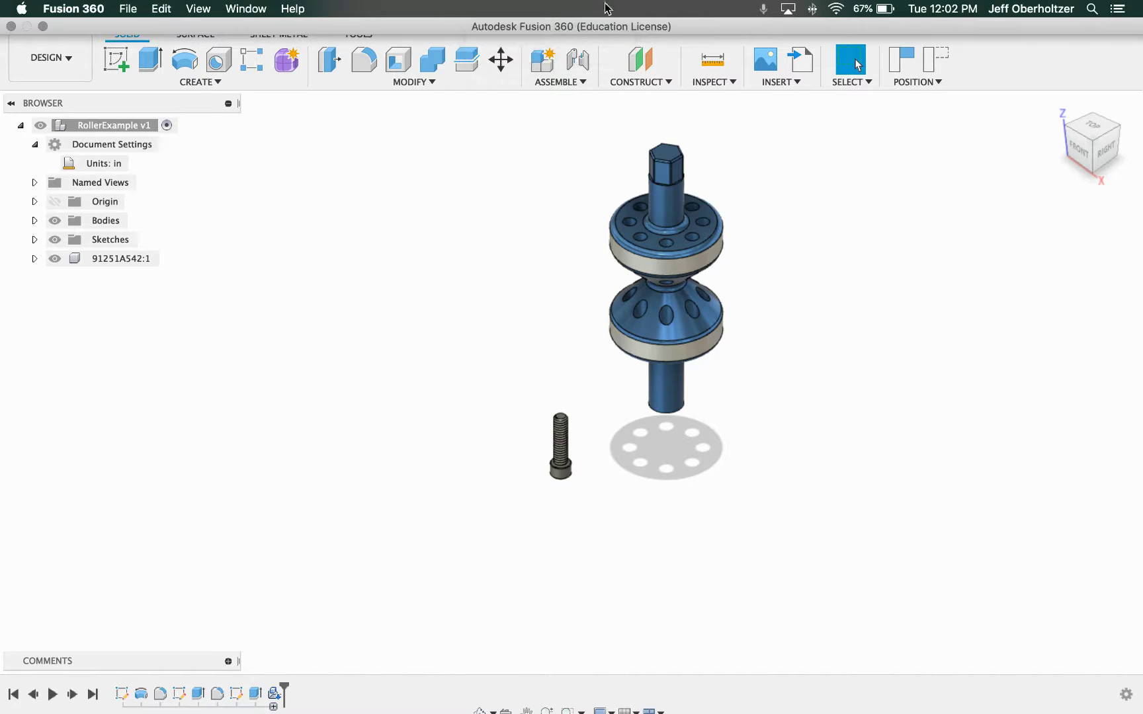
{"action": "left_click", "coordinate": [579, 60]}
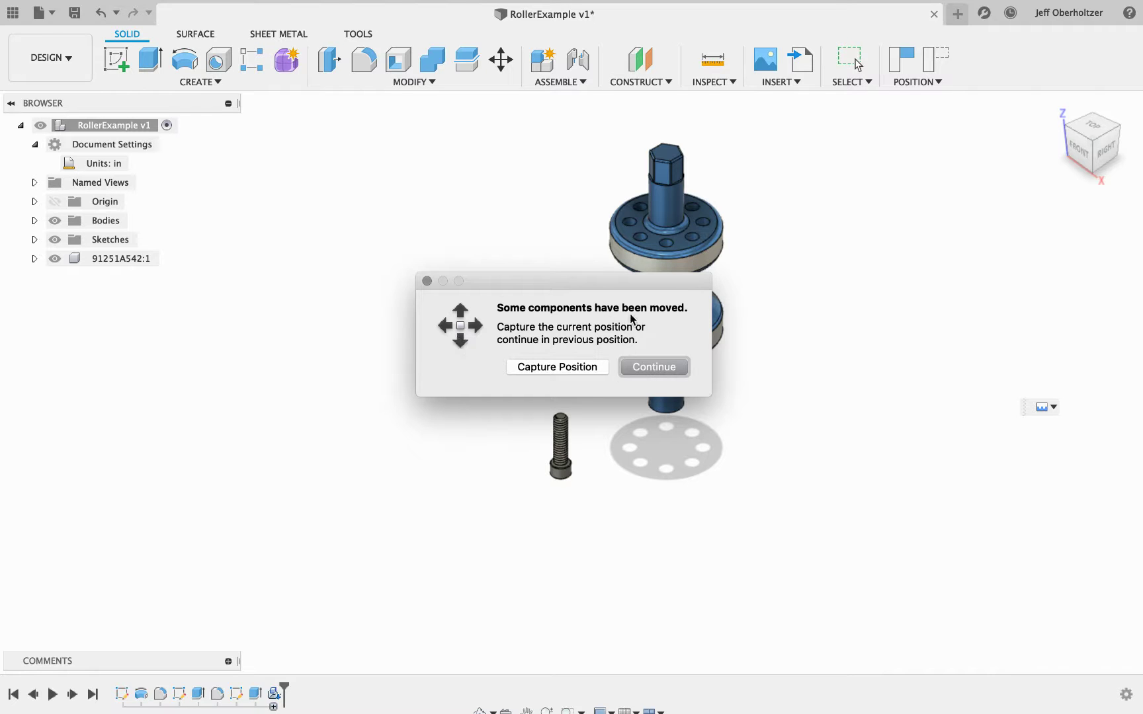
{"action": "left_click", "coordinate": [565, 367]}
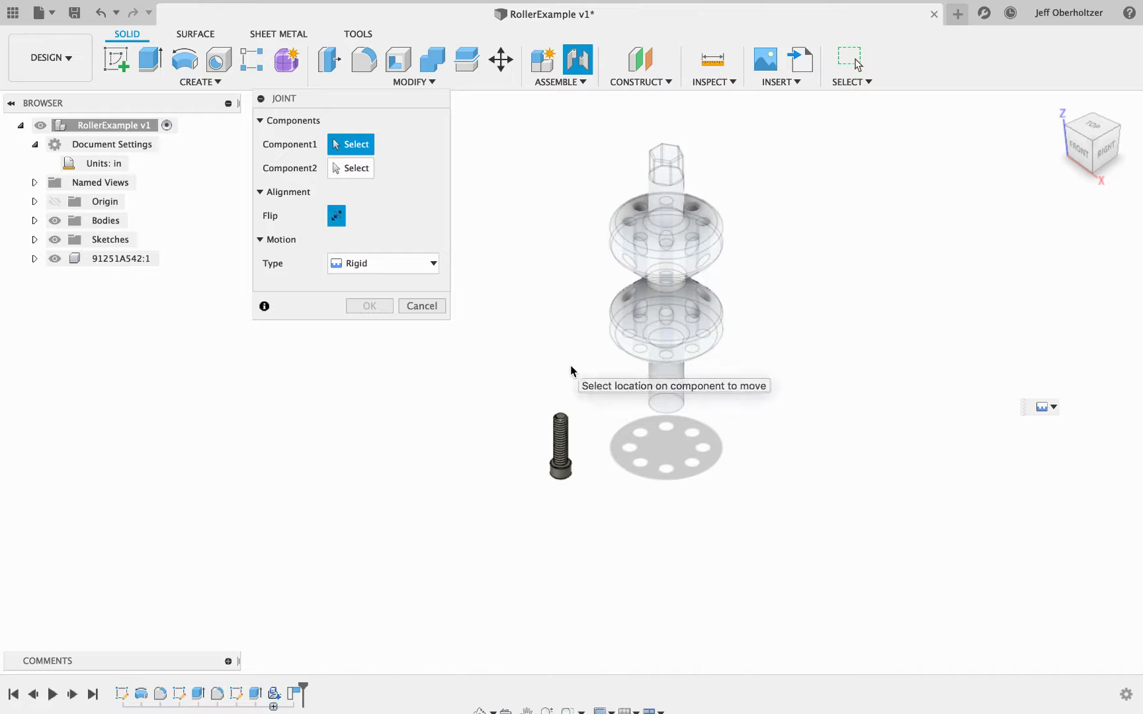
- Set the first joint origin at the centre of the screw head's underside, where the threaded shank meets the head
{"action": "scroll", "coordinate": [548, 475], "scroll_direction": "up", "scroll_amount": 1}
{"action": "left_click_drag", "start_coordinate": [383, 114], "coordinate": [414, 247]}
{"action": "scroll", "coordinate": [561, 471], "scroll_direction": "up", "scroll_amount": 3}
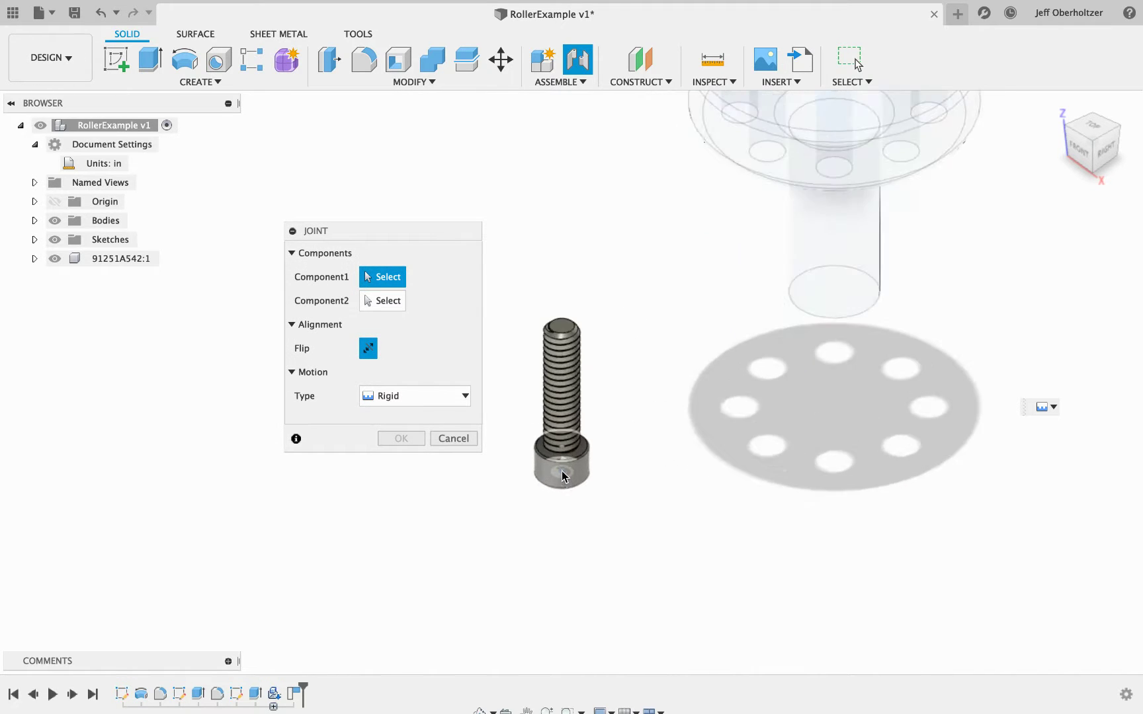
{"action": "scroll", "coordinate": [562, 470], "scroll_direction": "up", "scroll_amount": 5}
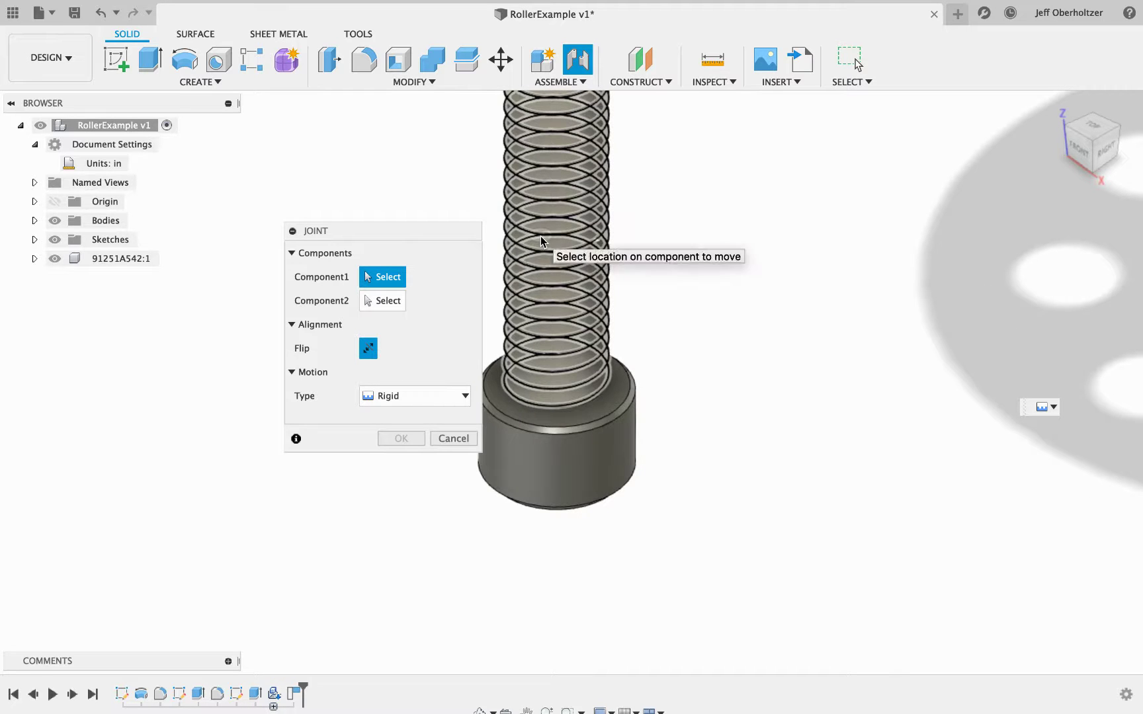
{"action": "scroll", "coordinate": [560, 274], "scroll_direction": "down", "scroll_amount": 4}
{"action": "scroll", "coordinate": [541, 470], "scroll_direction": "up", "scroll_amount": 2}
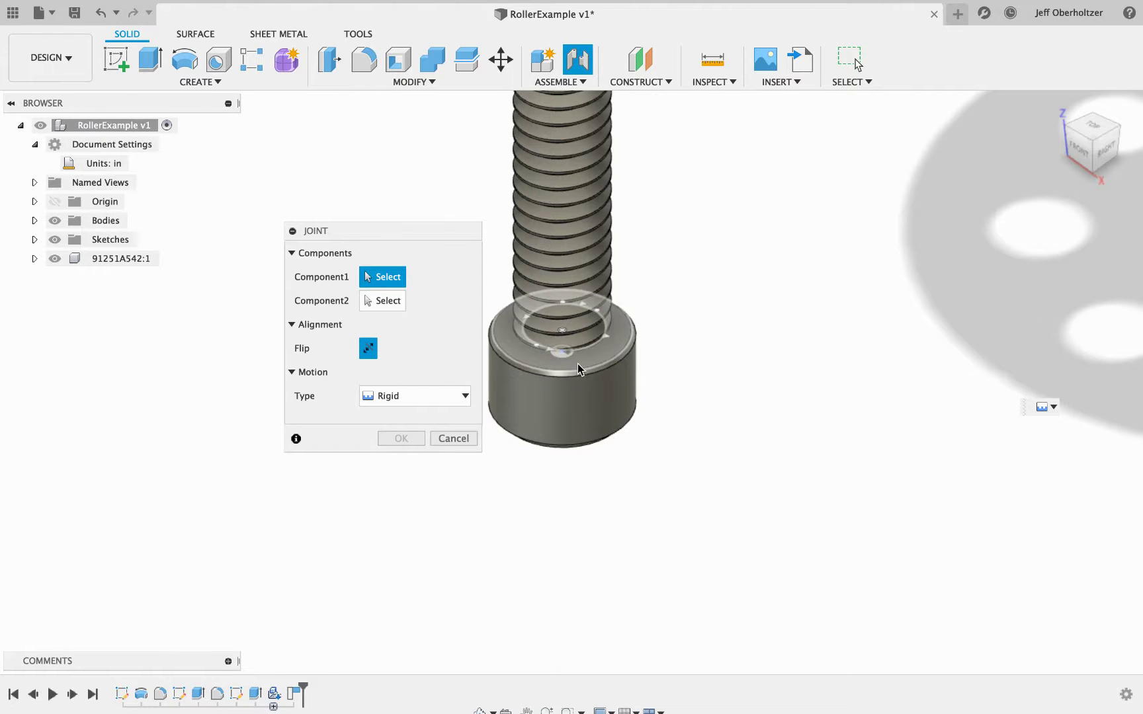
{"action": "scroll", "coordinate": [579, 357], "scroll_direction": "up", "scroll_amount": 2}
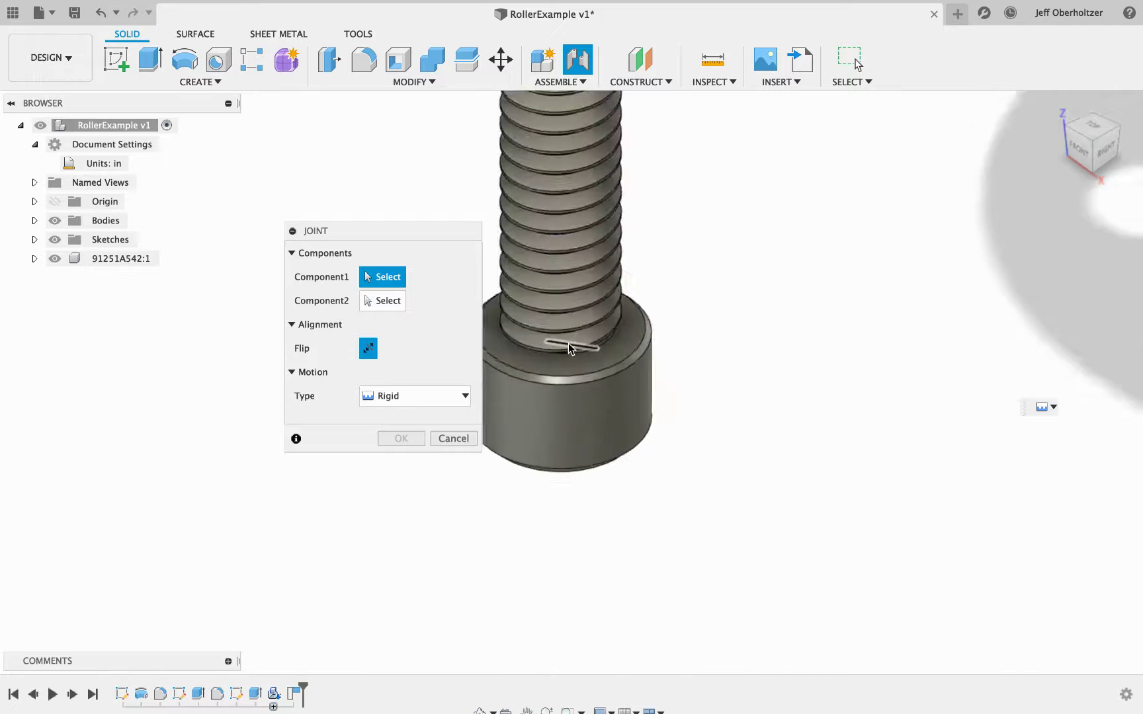
{"action": "left_click_drag", "start_coordinate": [442, 238], "coordinate": [357, 242]}
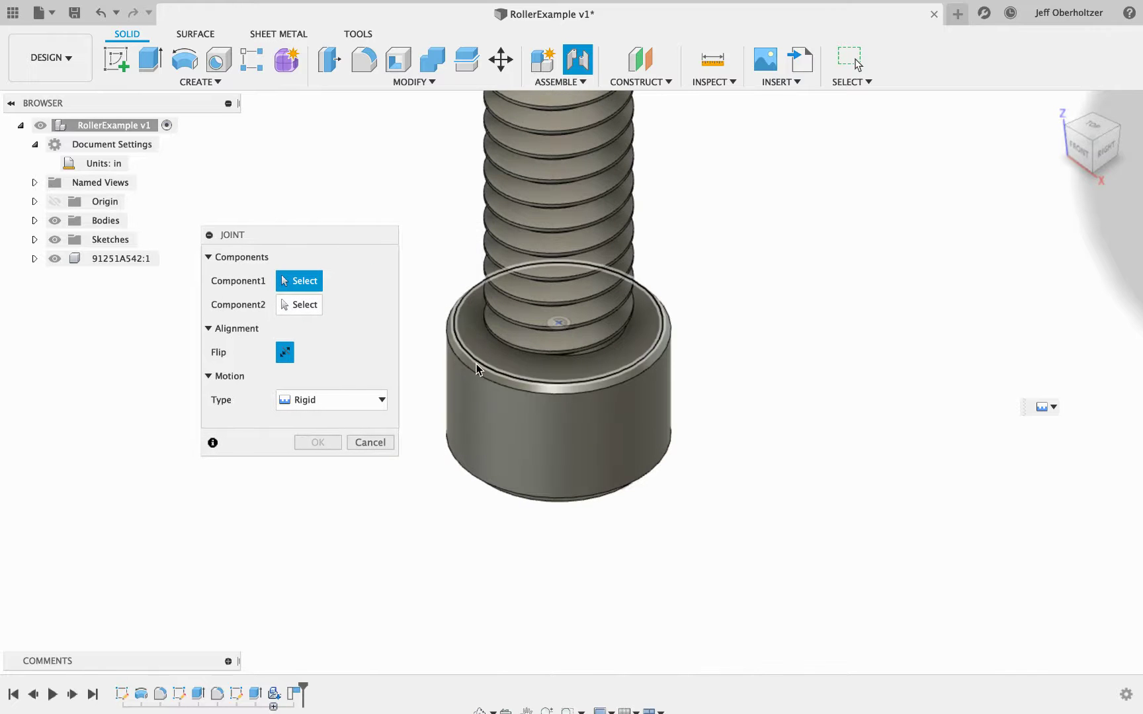
{"action": "left_click", "coordinate": [607, 366]}
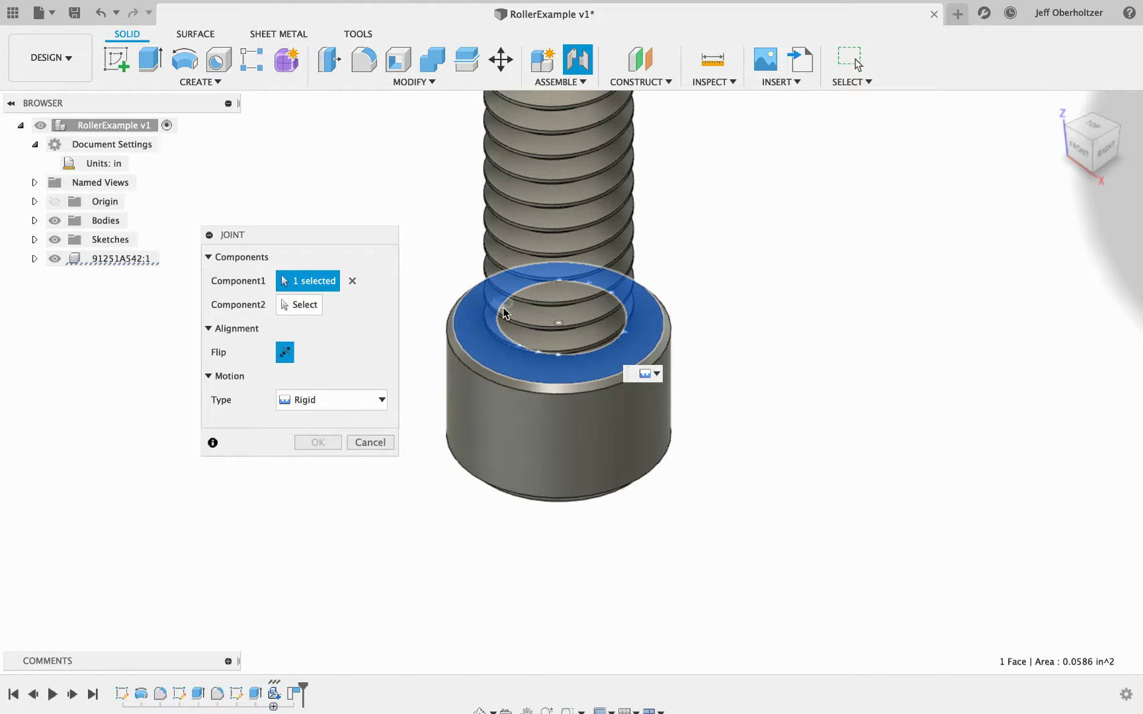
{"action": "left_click", "coordinate": [563, 327]}
- Join the screw rigidly to the hole just left of the front-most one on the roller's top face, flipped so its threads point down
{"action": "scroll", "coordinate": [832, 389], "scroll_direction": "down", "scroll_amount": 5}
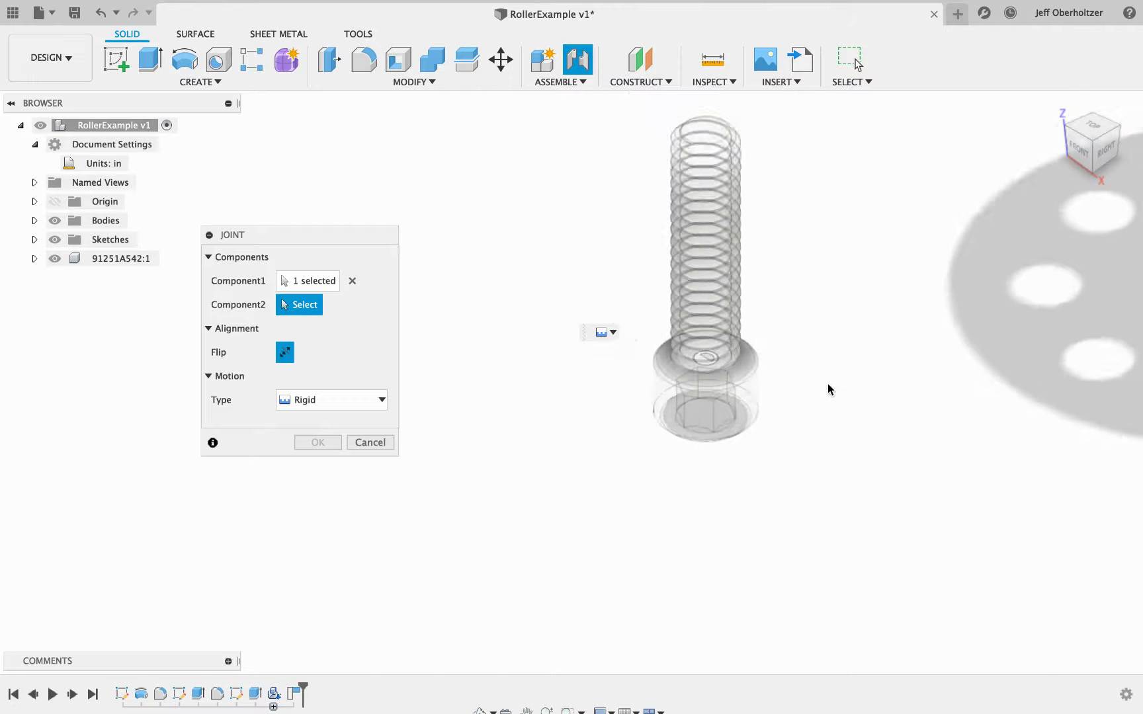
{"action": "scroll", "coordinate": [811, 223], "scroll_direction": "up", "scroll_amount": 3}
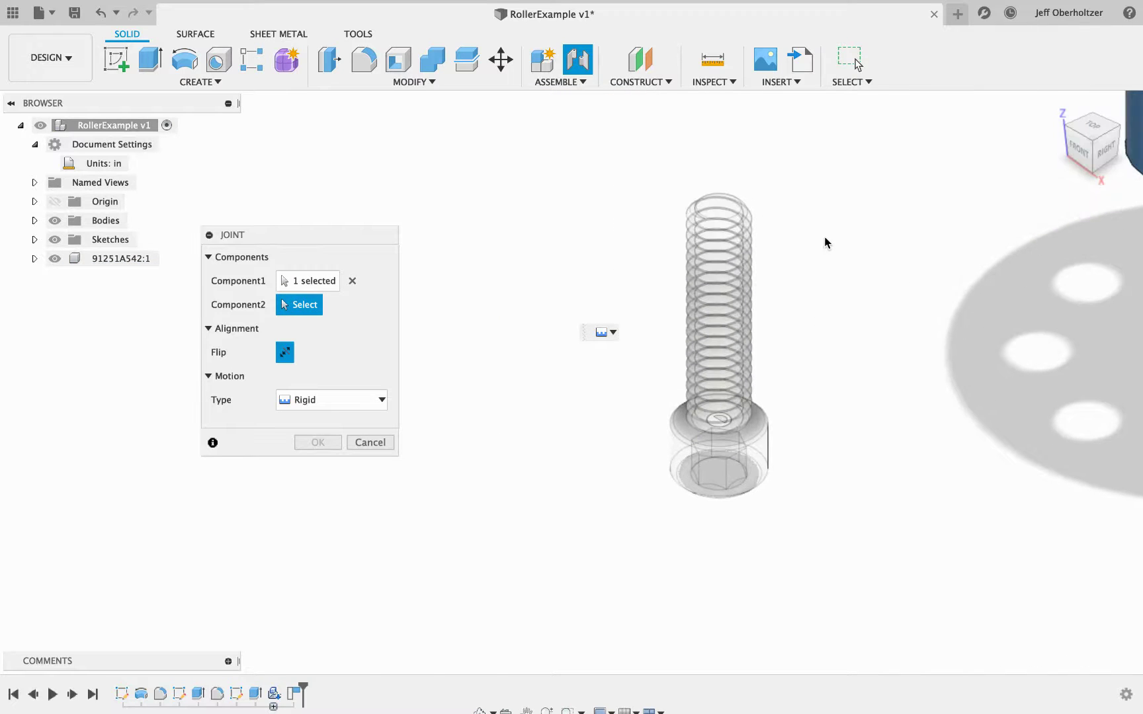
{"action": "scroll", "coordinate": [827, 248], "scroll_direction": "down", "scroll_amount": 8}
{"action": "scroll", "coordinate": [1021, 139], "scroll_direction": "up", "scroll_amount": 10}
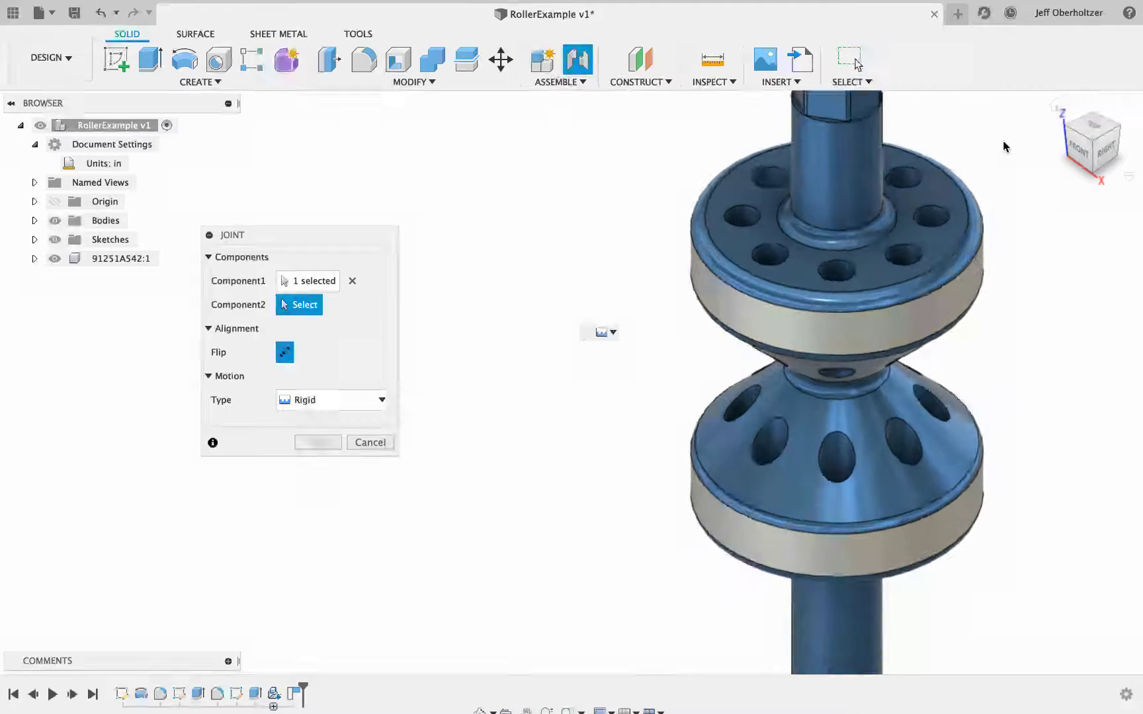
{"action": "scroll", "coordinate": [1003, 140], "scroll_direction": "up", "scroll_amount": 5}
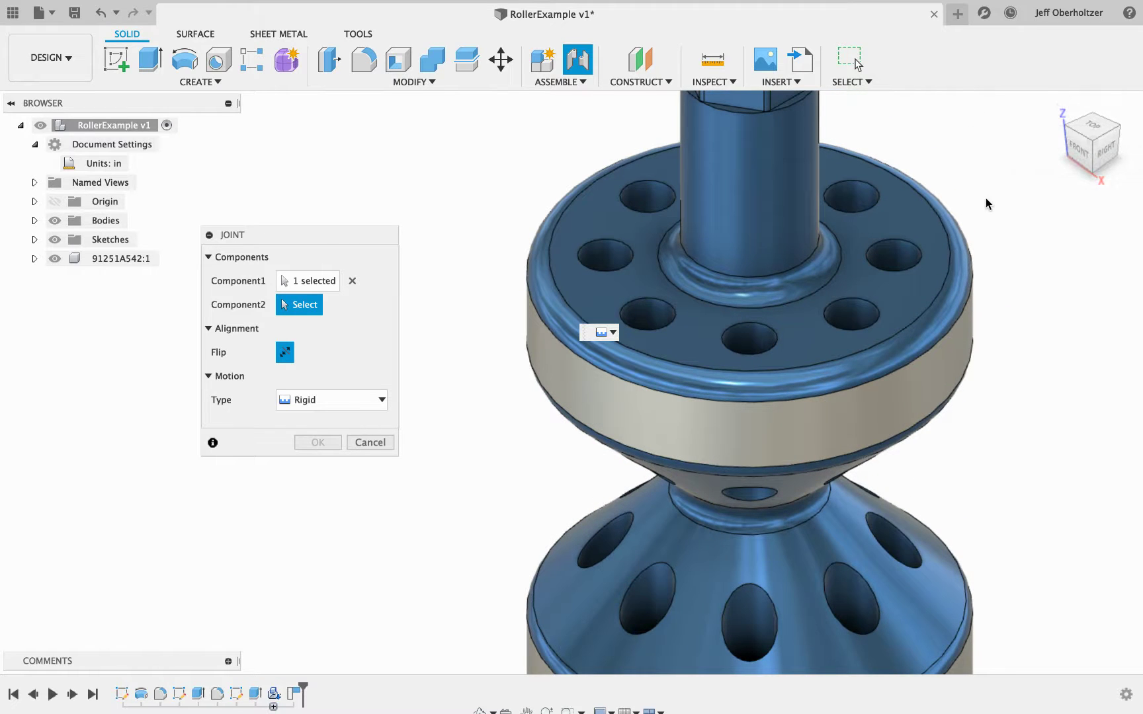
{"action": "left_click", "coordinate": [651, 316]}
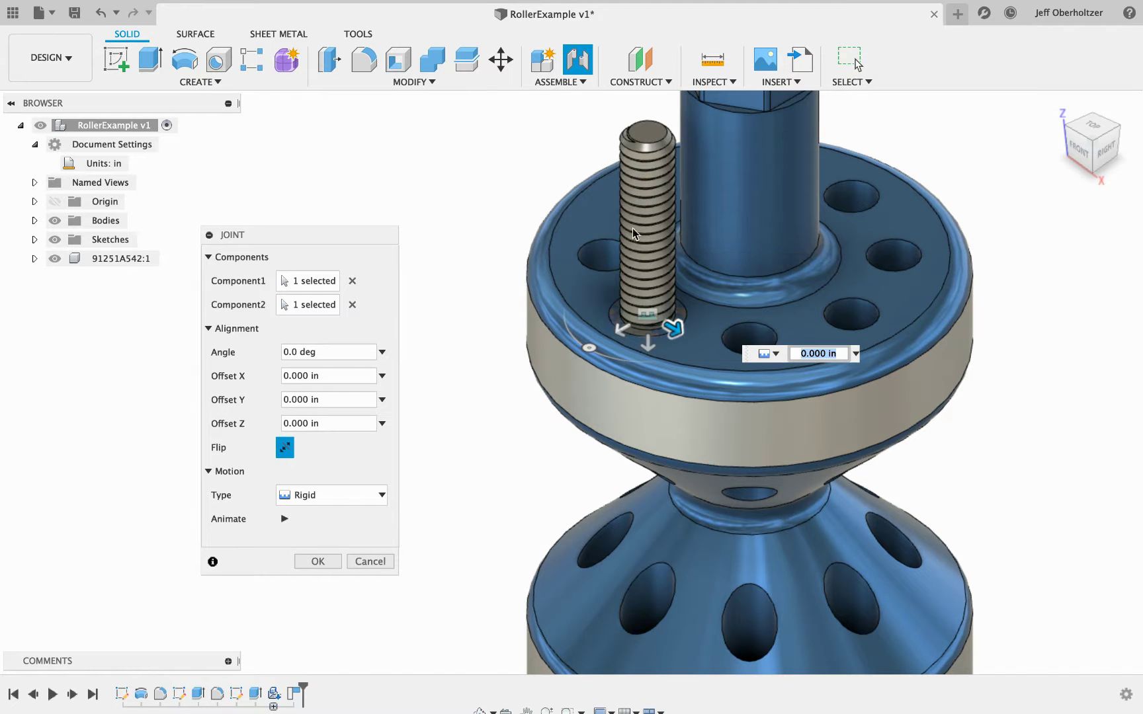
{"action": "left_click", "coordinate": [286, 449]}
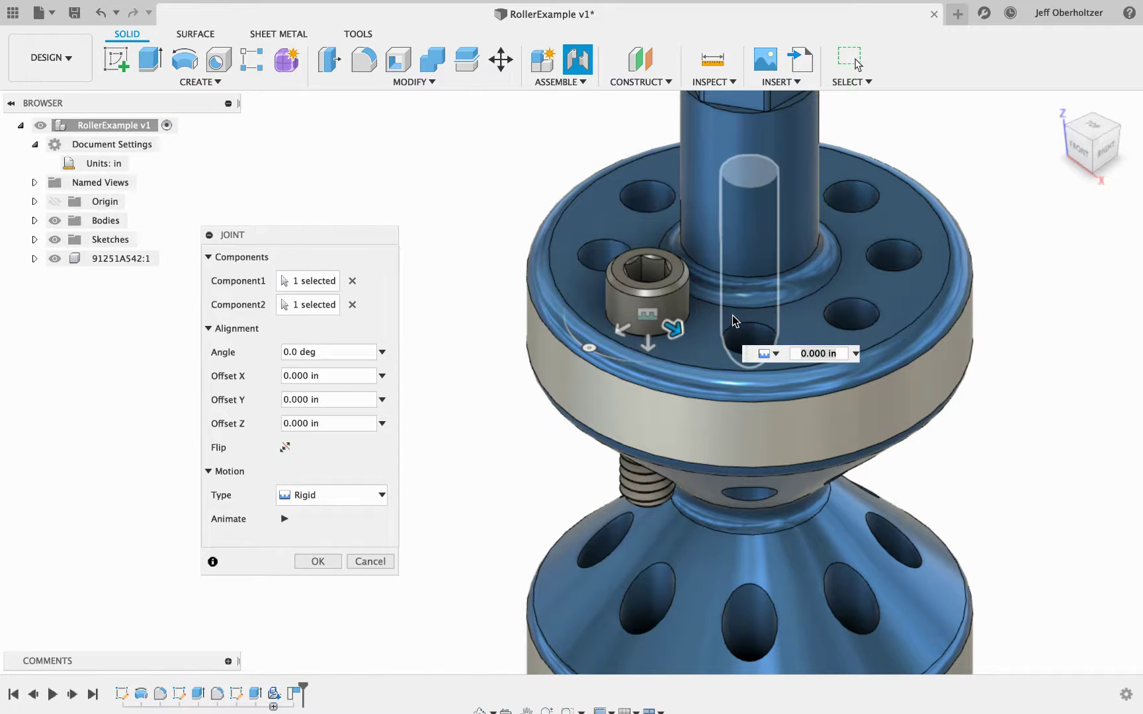
{"action": "left_click", "coordinate": [327, 563]}
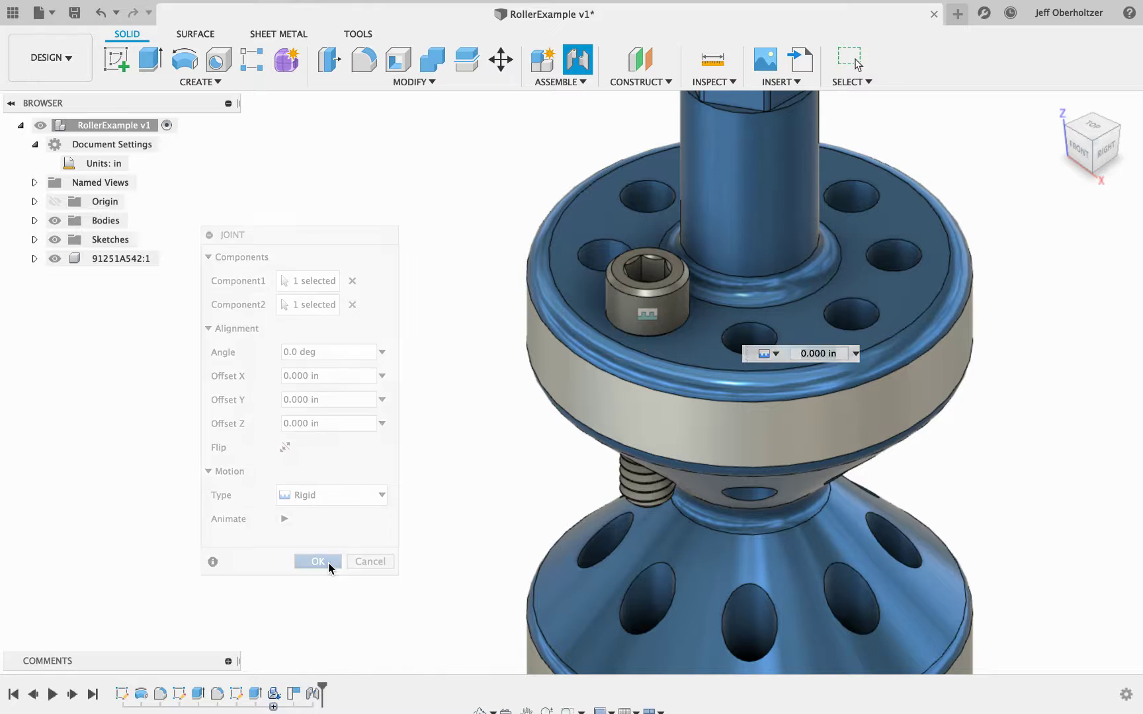